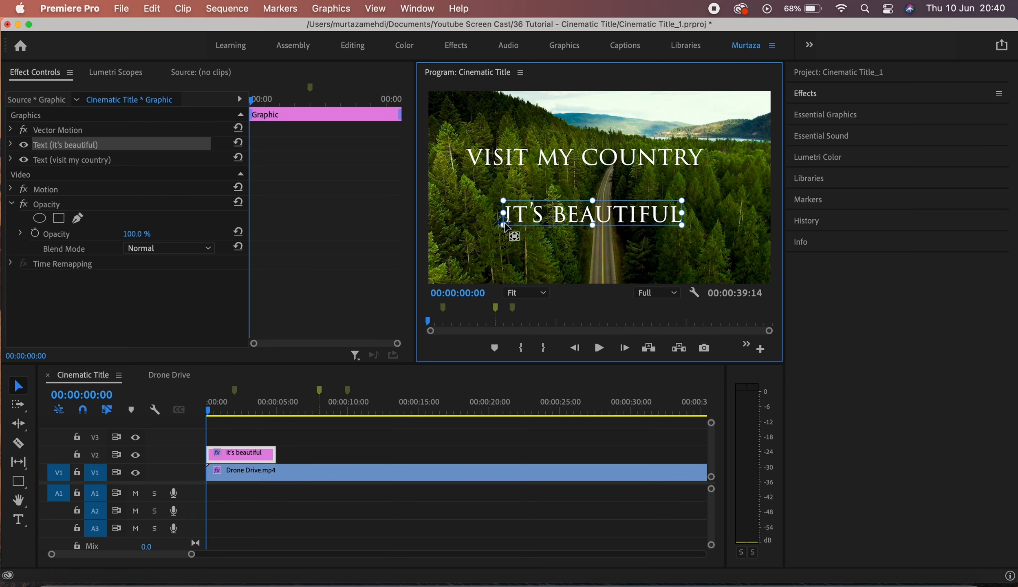
Move the "visit my country" text down to just above "it's beautiful" and centre both text lines horizontally in the frame.
{"action": "left_click_drag", "start_coordinate": [510, 221], "coordinate": [595, 206]}
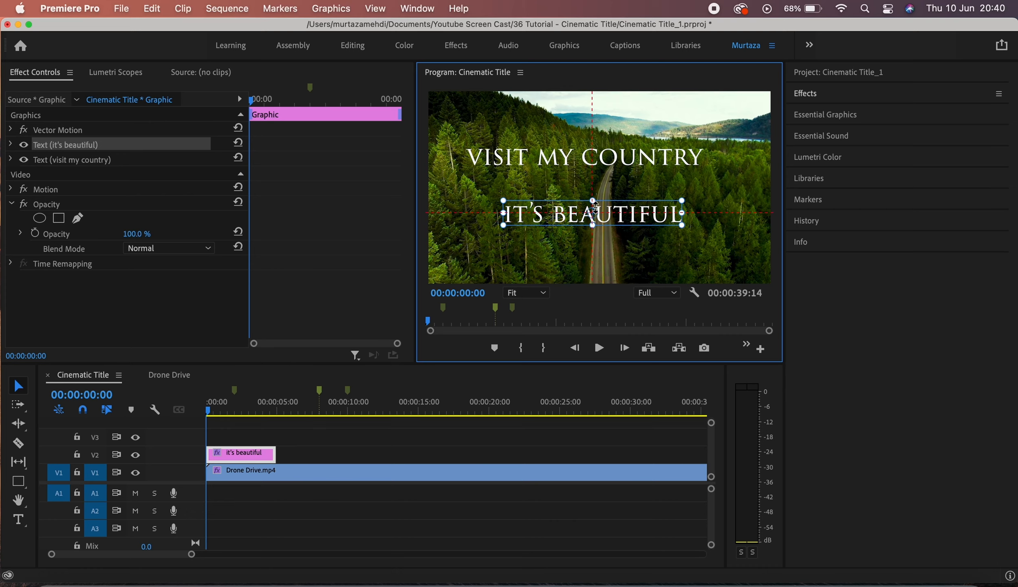
{"action": "left_click", "coordinate": [531, 160]}
{"action": "left_click_drag", "start_coordinate": [464, 165], "coordinate": [620, 185]}
{"action": "left_click", "coordinate": [815, 122]}
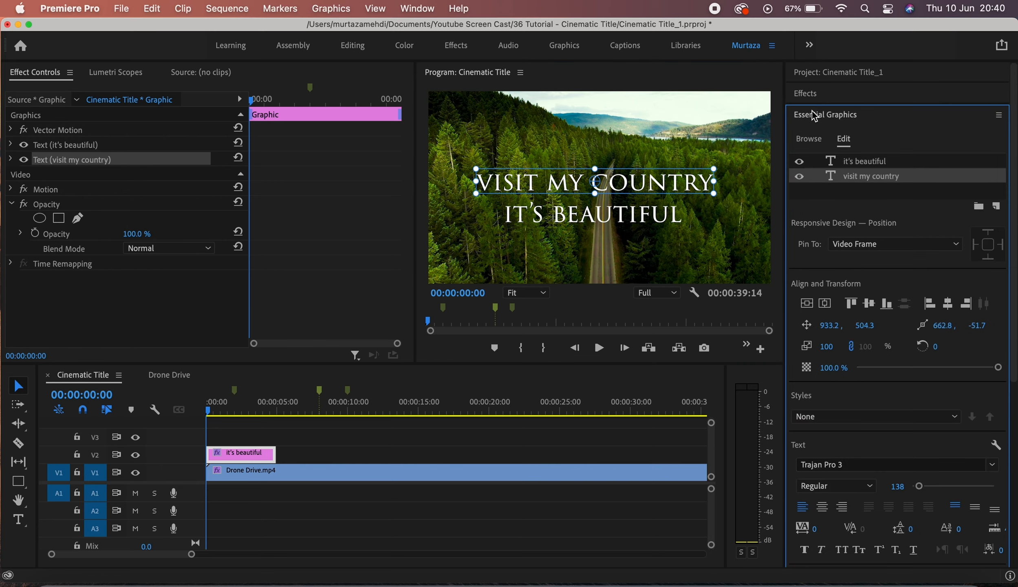
{"action": "left_click", "coordinate": [829, 304]}
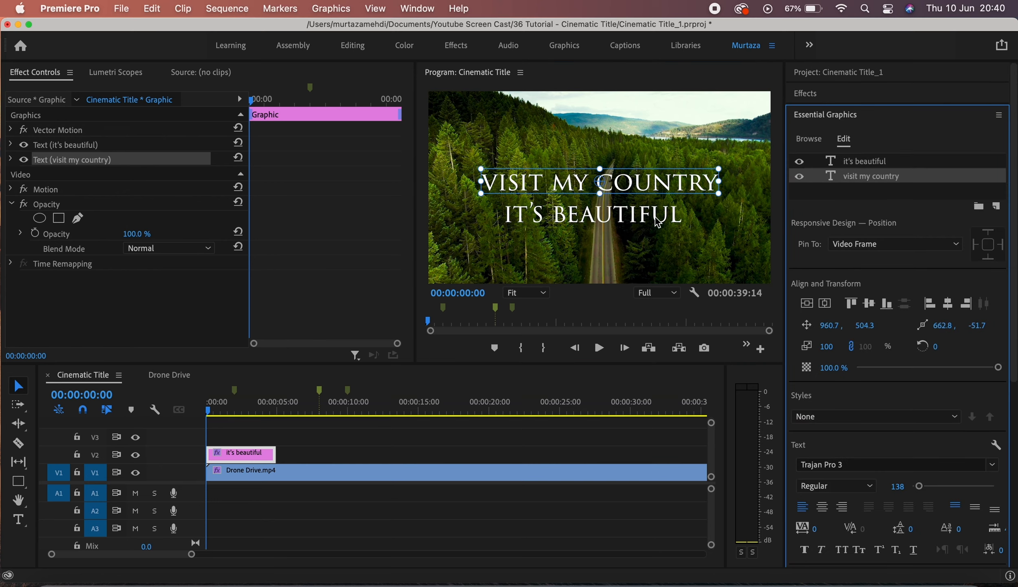
{"action": "left_click", "coordinate": [656, 216]}
{"action": "left_click", "coordinate": [825, 304]}
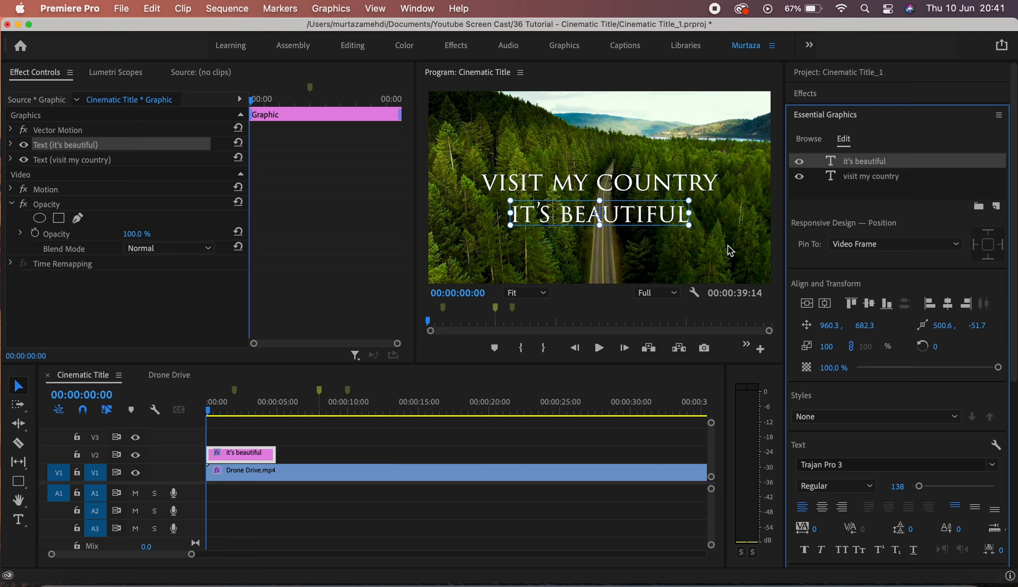
Set the "visit my country" text's font size to 150 and centre it horizontally in the frame.
{"action": "left_click", "coordinate": [701, 185]}
{"action": "left_click_drag", "start_coordinate": [904, 490], "coordinate": [908, 490]}
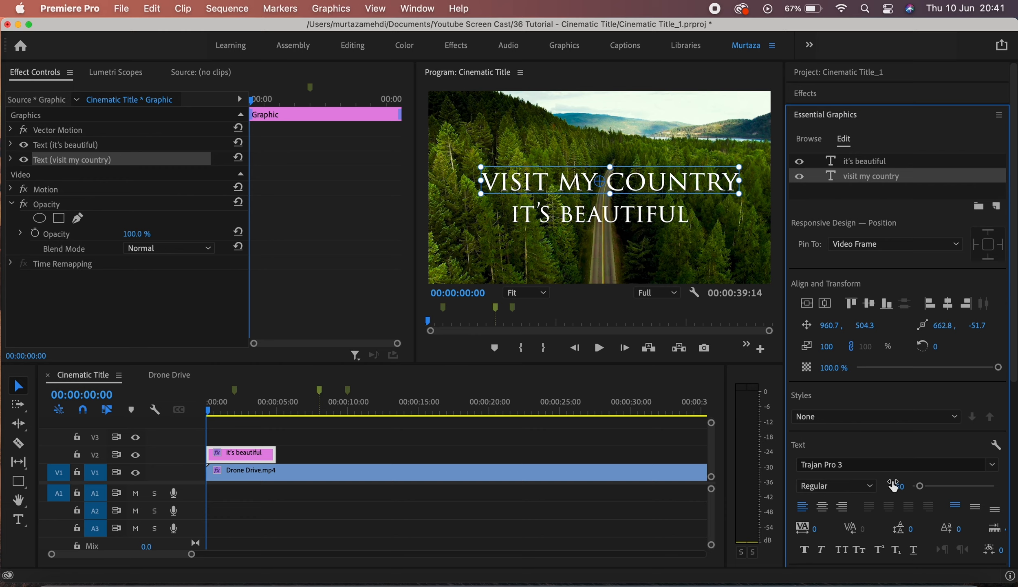
{"action": "left_click", "coordinate": [823, 305]}
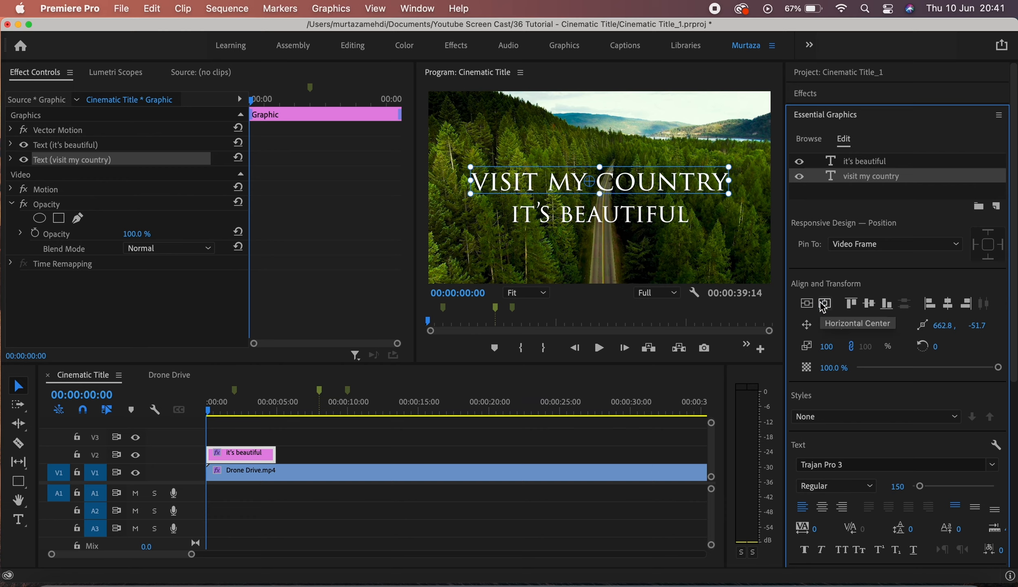
Nudge the "it's beautiful" text slightly up towards the line above and centre it horizontally in the frame.
{"action": "left_click", "coordinate": [651, 216]}
{"action": "left_click", "coordinate": [822, 304]}
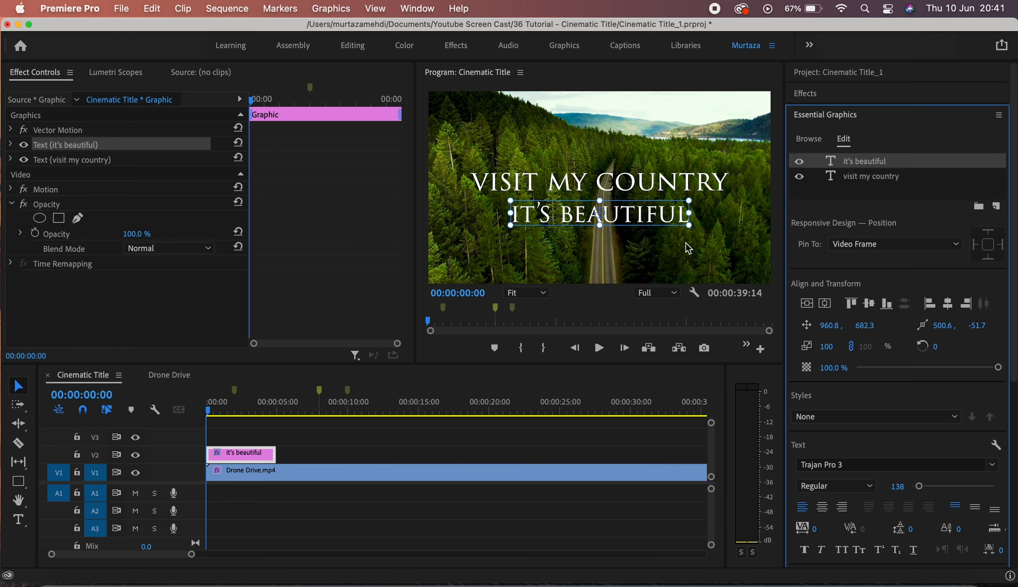
{"action": "left_click_drag", "start_coordinate": [651, 220], "coordinate": [649, 219]}
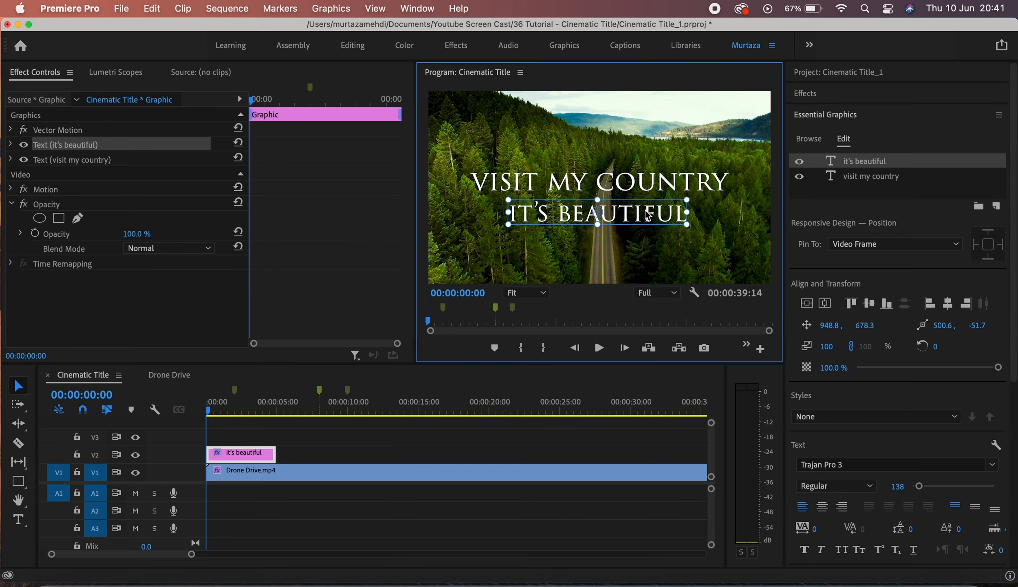
{"action": "left_click", "coordinate": [827, 304]}
{"action": "left_click", "coordinate": [680, 270]}
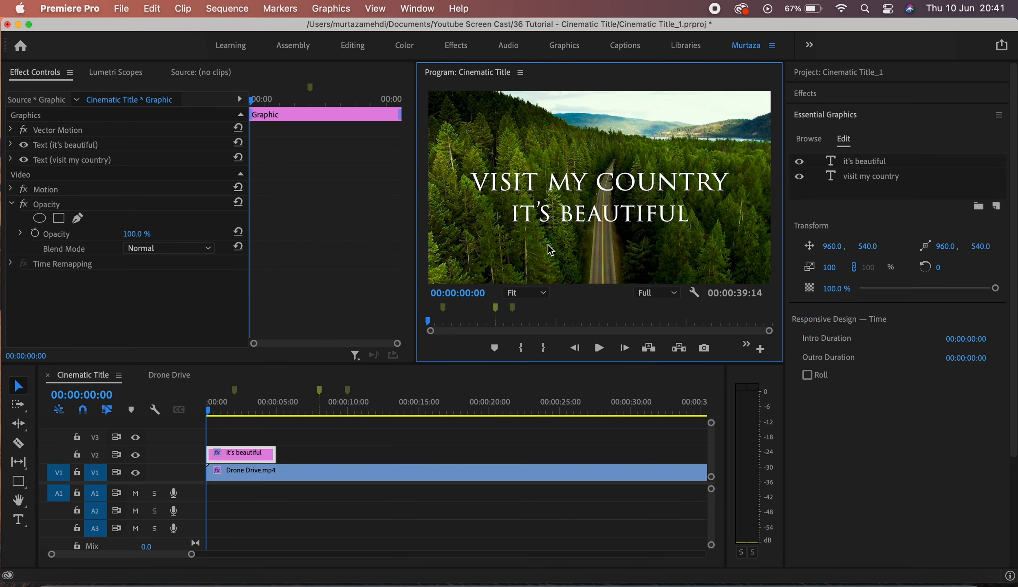
Draw a thin horizontal line between the two text lines with the Rectangle tool, slightly wider than "visit my country".
{"action": "left_click", "coordinate": [27, 488]}
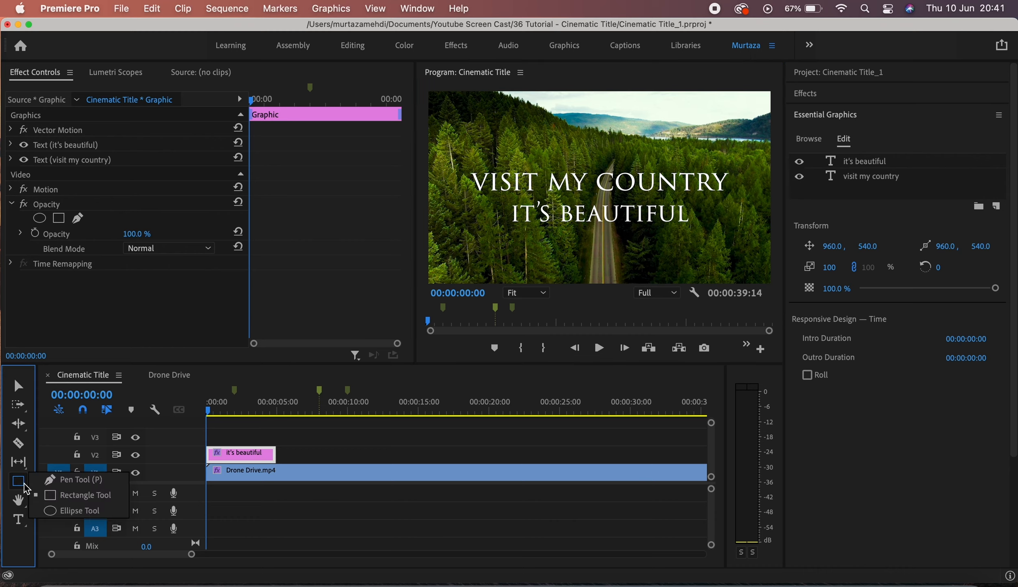
{"action": "left_click", "coordinate": [51, 495]}
{"action": "left_click", "coordinate": [996, 205]}
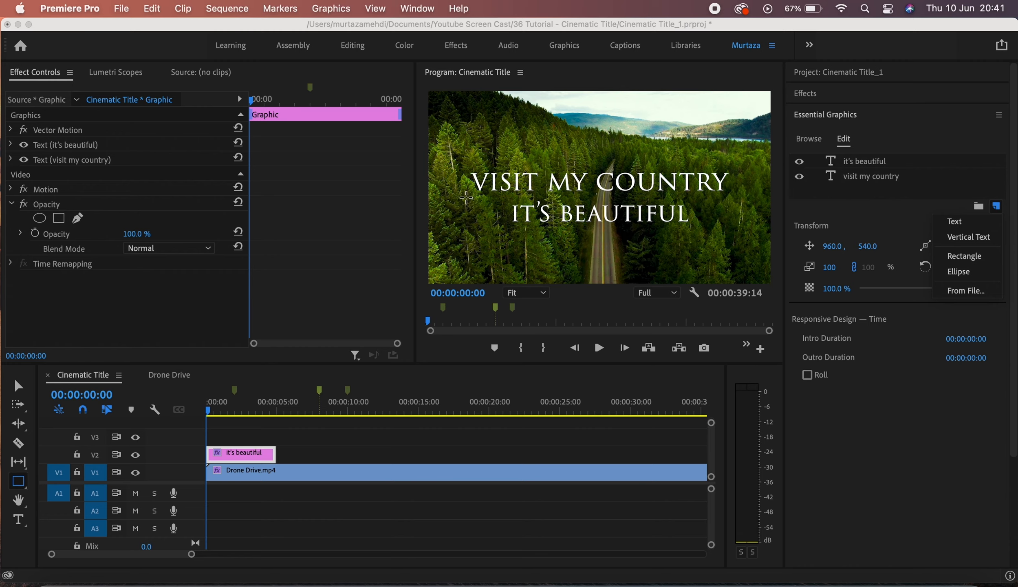
{"action": "left_click_drag", "start_coordinate": [465, 197], "coordinate": [733, 204]}
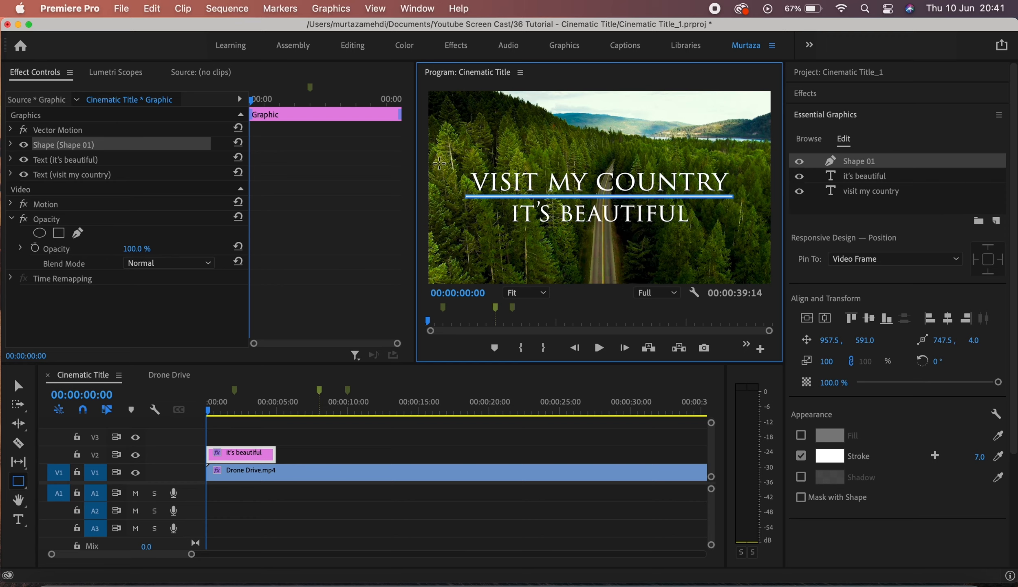
Draw a rectangular border around both text lines and set its stroke colour to E2DDDD.
{"action": "mouse_move", "coordinate": [439, 163]}
{"action": "left_mouse_down"}
{"action": "mouse_move", "coordinate": [573, 220]}
{"action": "mouse_move", "coordinate": [762, 239]}
{"action": "left_mouse_up"}
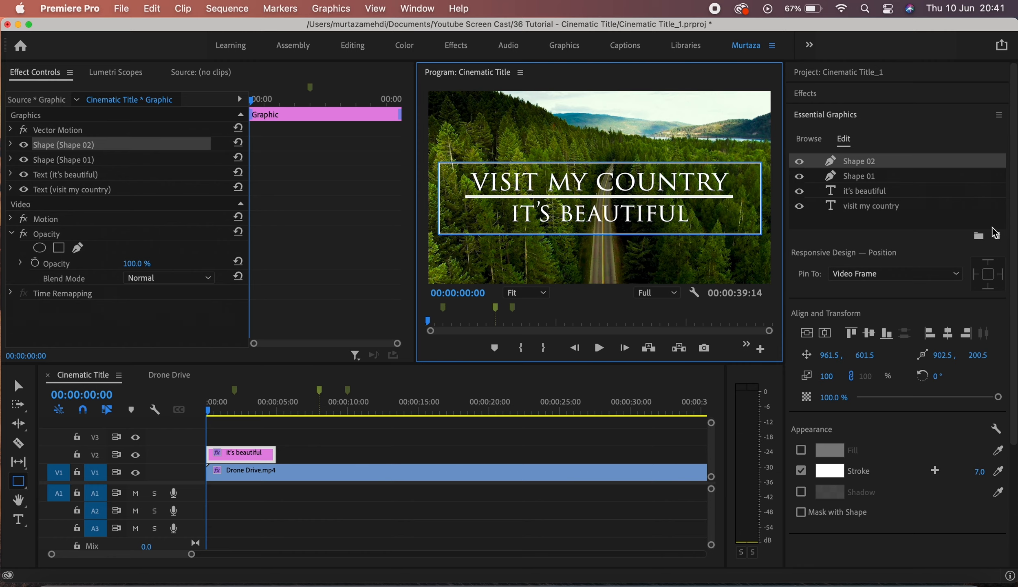
{"action": "scroll", "coordinate": [1015, 262], "scroll_direction": "down", "scroll_amount": 5}
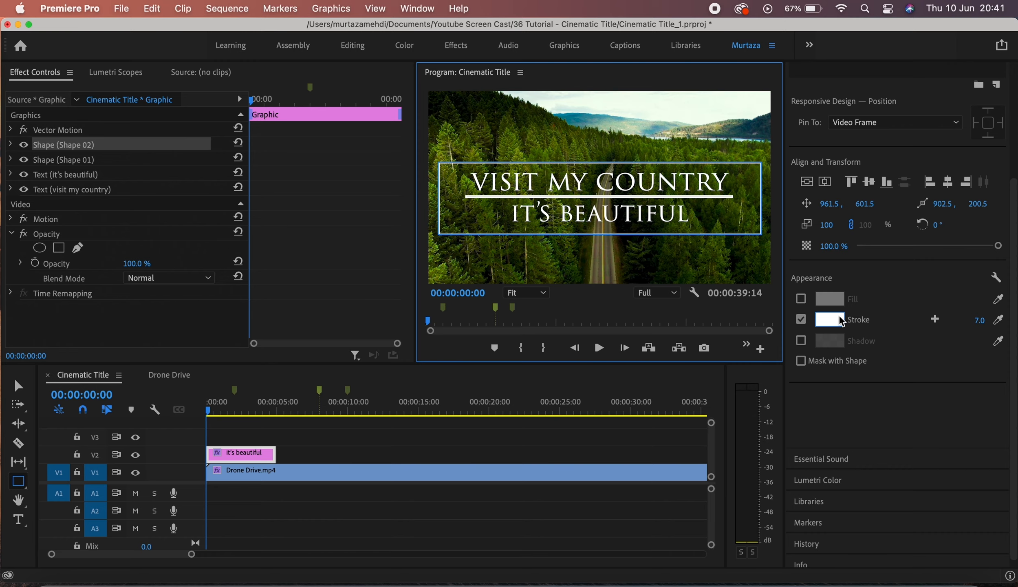
{"action": "left_click", "coordinate": [829, 320]}
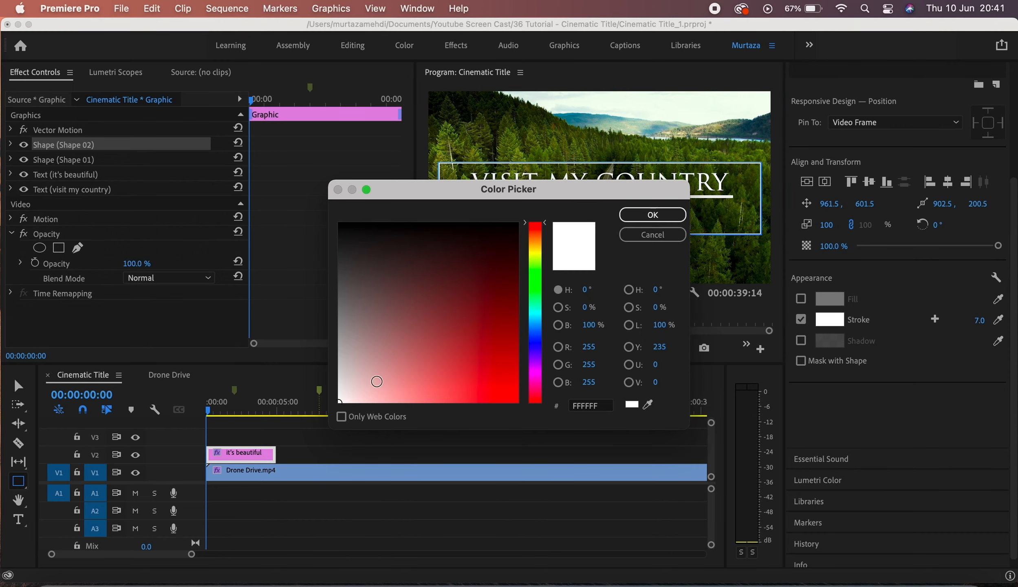
{"action": "left_click", "coordinate": [652, 215]}
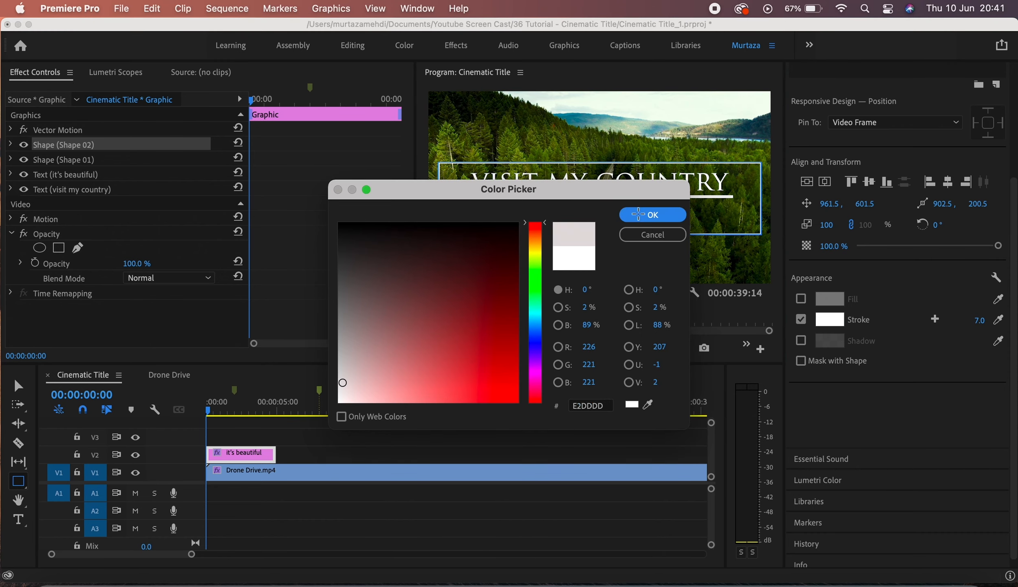
Set the border rectangle's stroke width to 6 and centre the shape horizontally in the frame.
{"action": "left_click", "coordinate": [979, 322]}
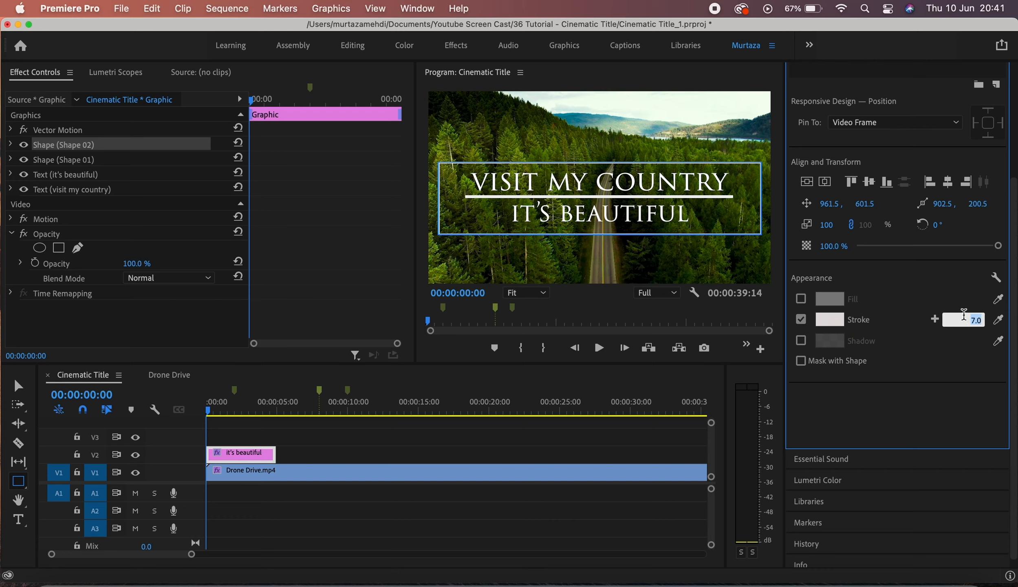
{"action": "type", "text": "6"}
{"action": "key", "text": "Return"}
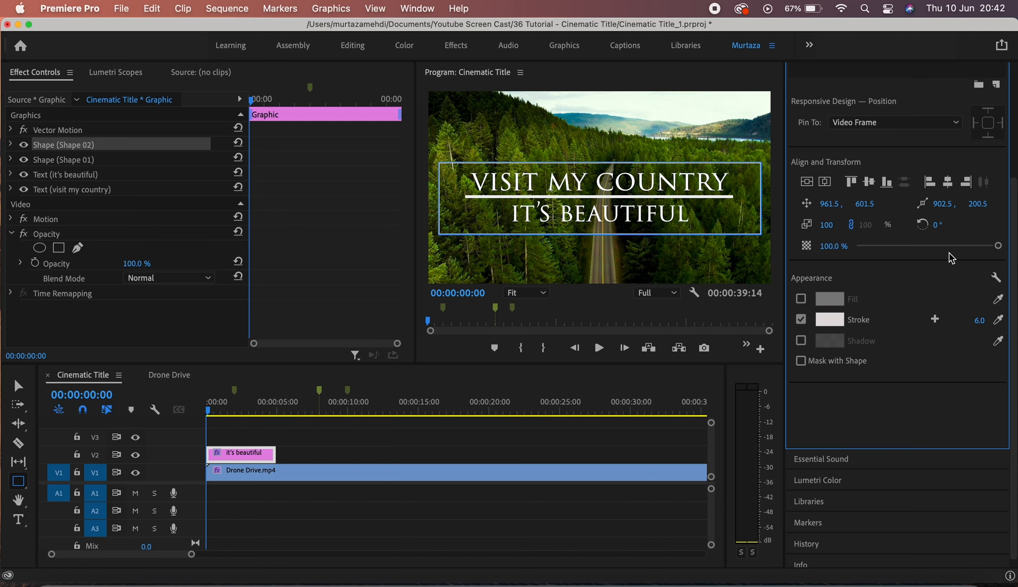
{"action": "left_click", "coordinate": [826, 181]}
Rename the outer rectangle's layer, Shape 02, as Border.
{"action": "scroll", "coordinate": [1014, 219], "scroll_direction": "up", "scroll_amount": 5}
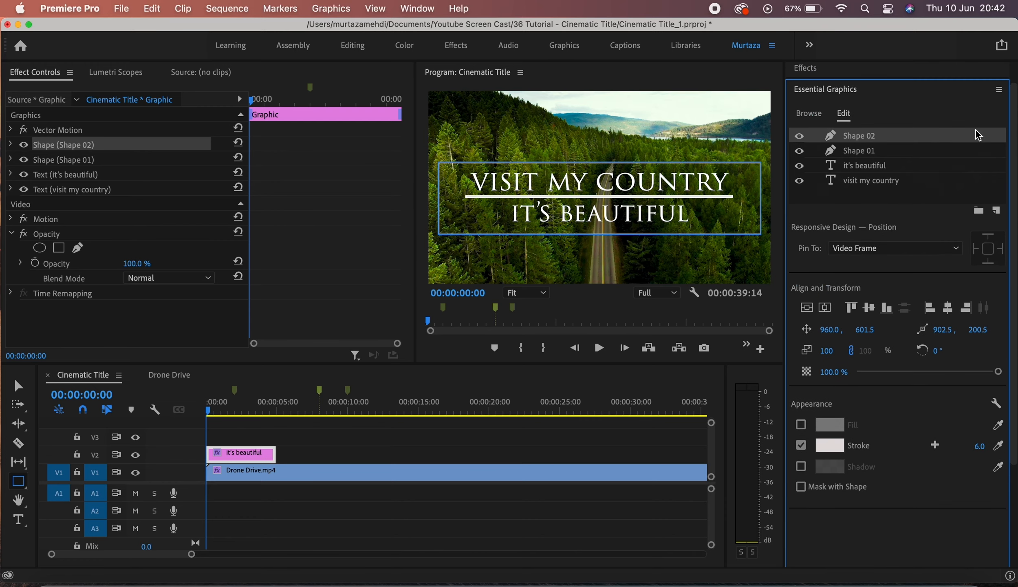
{"action": "left_click", "coordinate": [868, 150]}
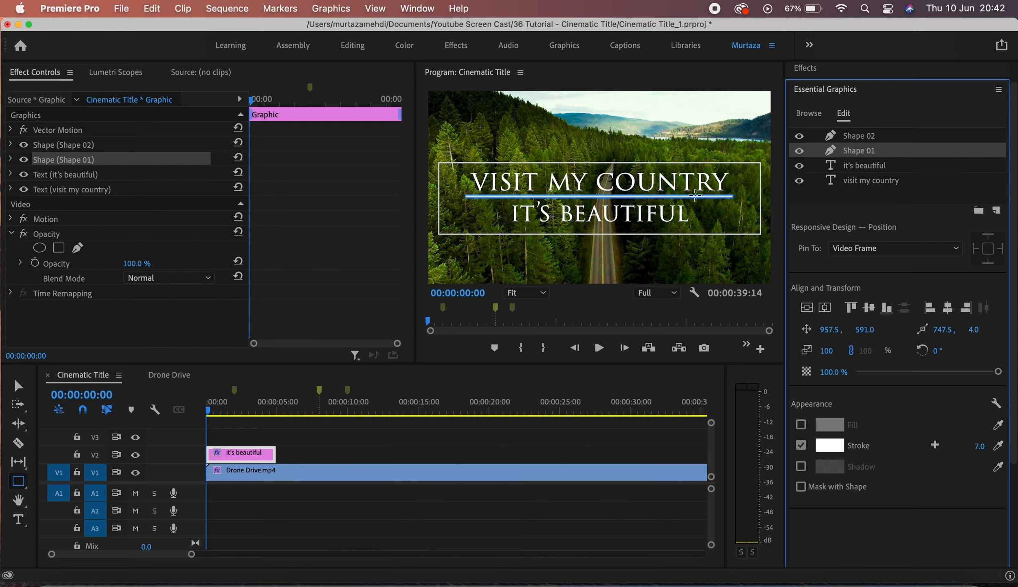
{"action": "key", "text": "v"}
{"action": "left_click", "coordinate": [694, 200]}
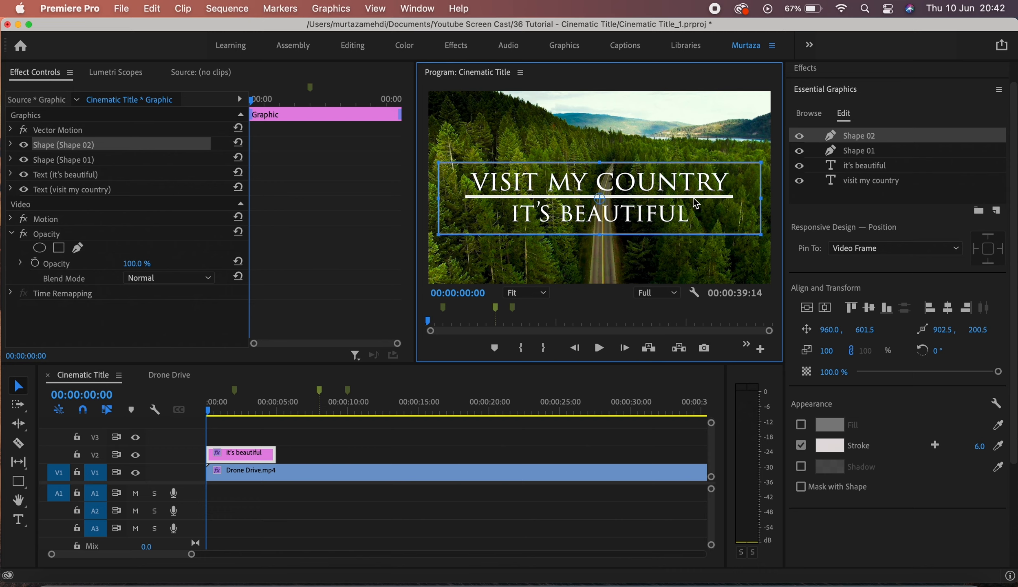
{"action": "left_click", "coordinate": [860, 150]}
{"action": "left_click", "coordinate": [860, 139]}
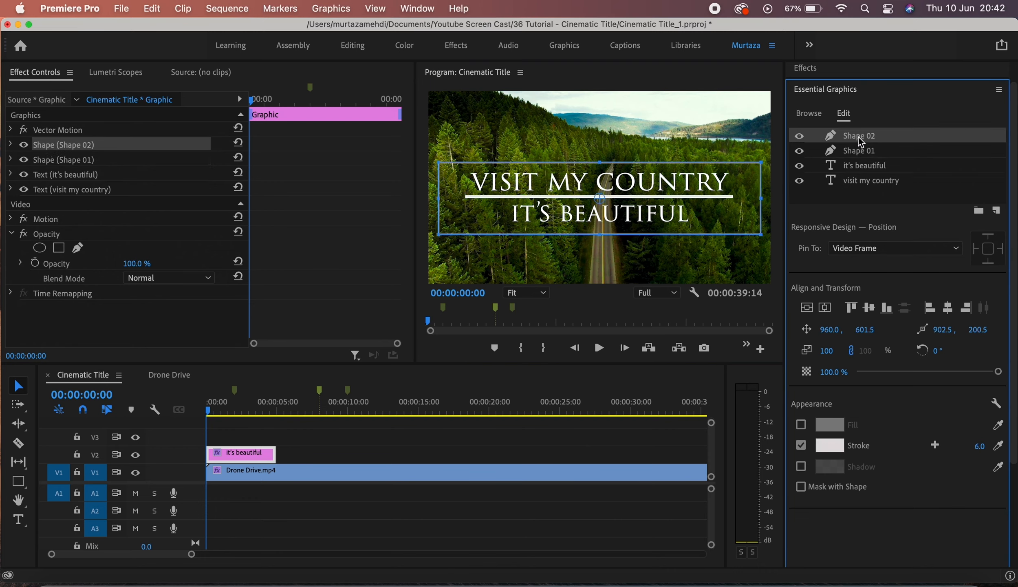
{"action": "right_click", "coordinate": [859, 139]}
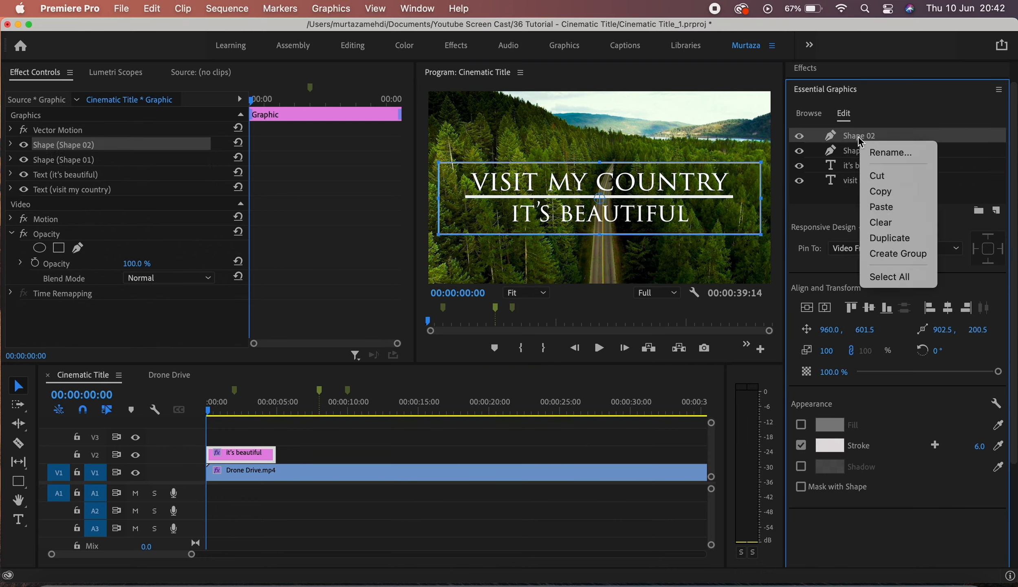
{"action": "left_click", "coordinate": [884, 152]}
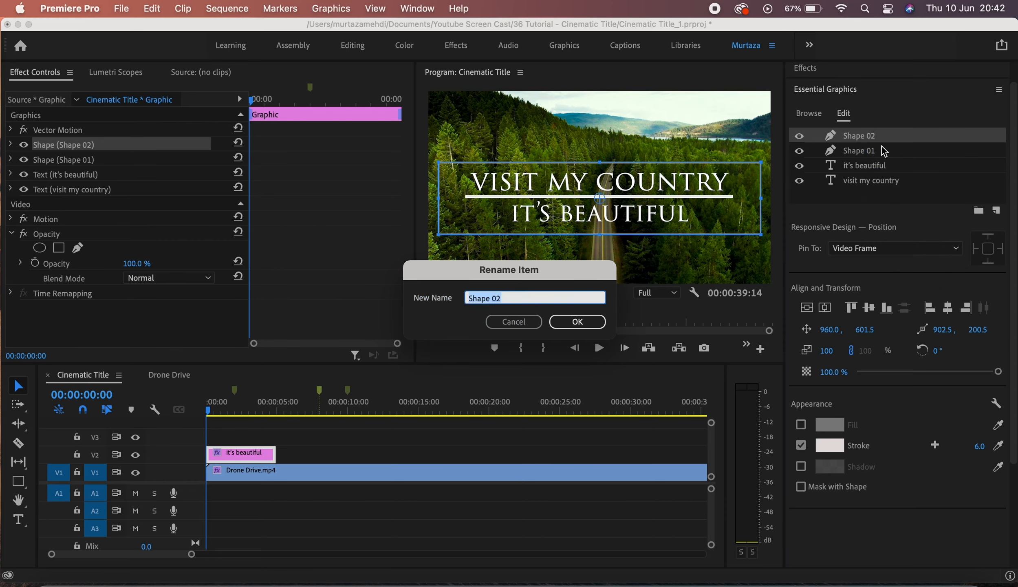
{"action": "type", "text": "Border"}
{"action": "key", "text": "Return"}
Rename the dividing line's layer, Shape 01, as Midline.
{"action": "left_click", "coordinate": [865, 150]}
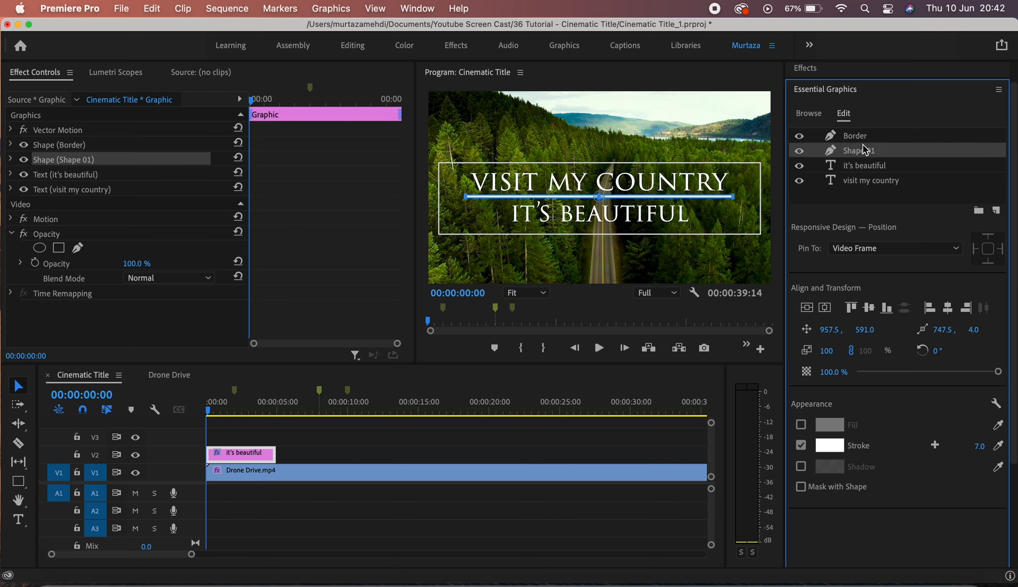
{"action": "right_click", "coordinate": [864, 152]}
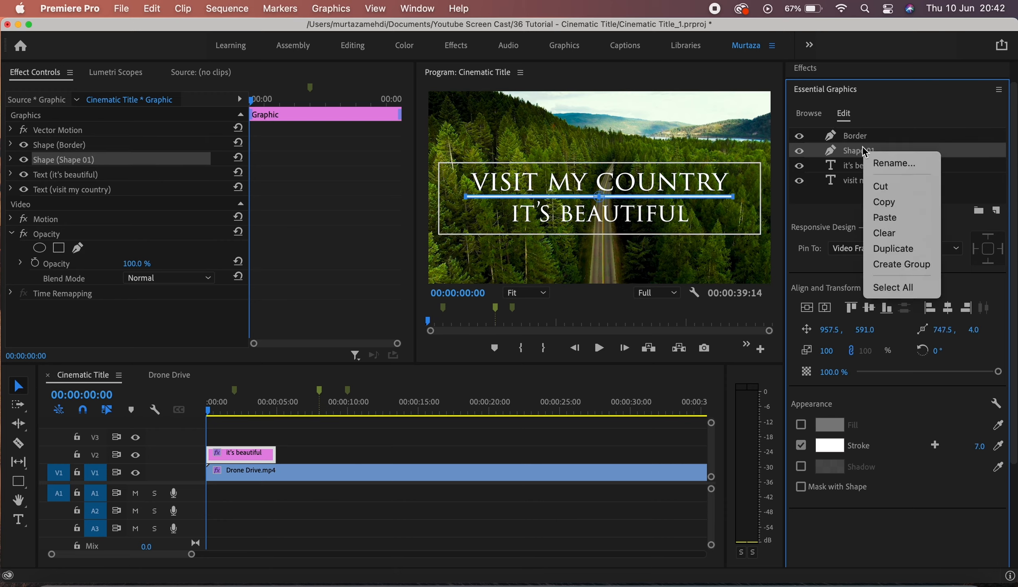
{"action": "left_click", "coordinate": [879, 164]}
{"action": "type", "text": "Midline"}
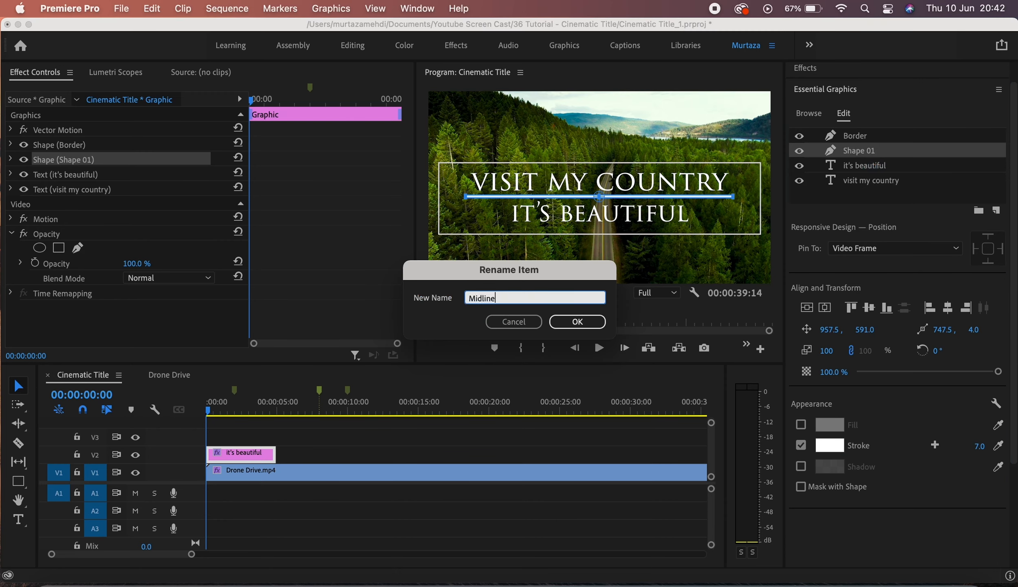
{"action": "key", "text": "Return"}
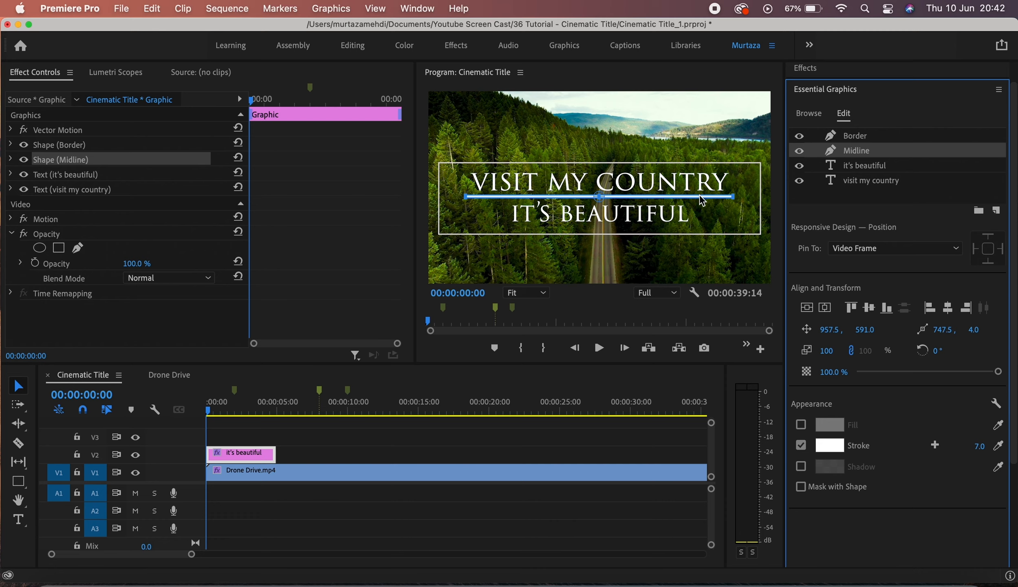
Move the Midline shape slightly down between the two text lines and centre it horizontally in the frame.
{"action": "left_click_drag", "start_coordinate": [702, 200], "coordinate": [700, 204]}
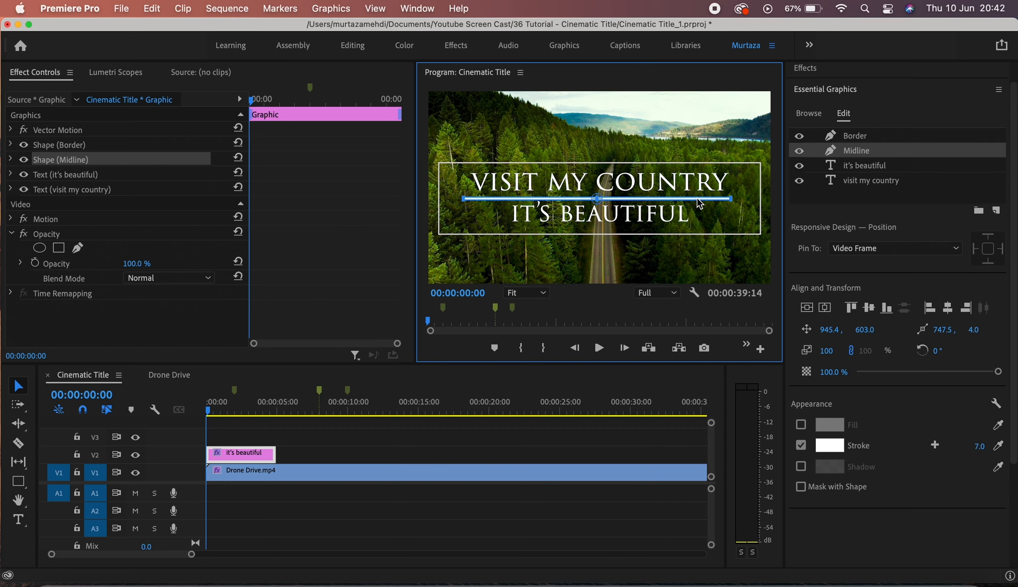
{"action": "left_click", "coordinate": [825, 308]}
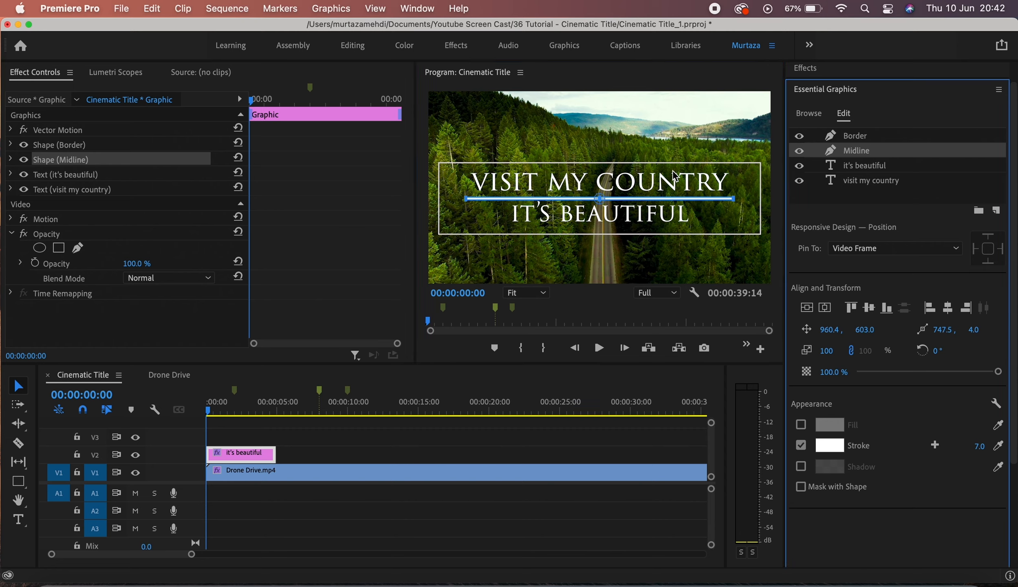
{"action": "left_click", "coordinate": [638, 281]}
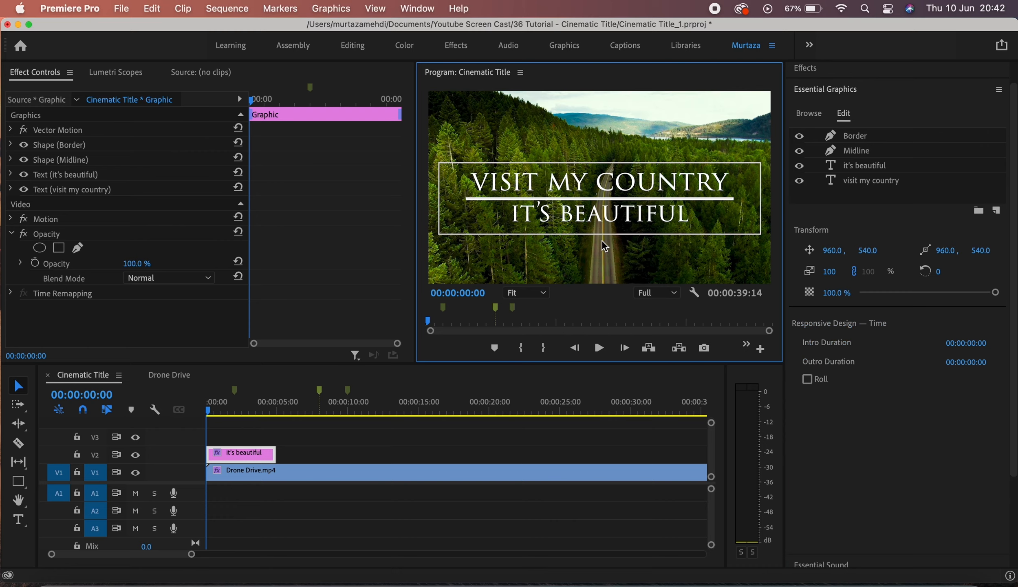
Find the Gaussian Blur video effect, apply it to the title graphic, and extend the title clip to about 13.5 seconds.
{"action": "left_click", "coordinate": [613, 223]}
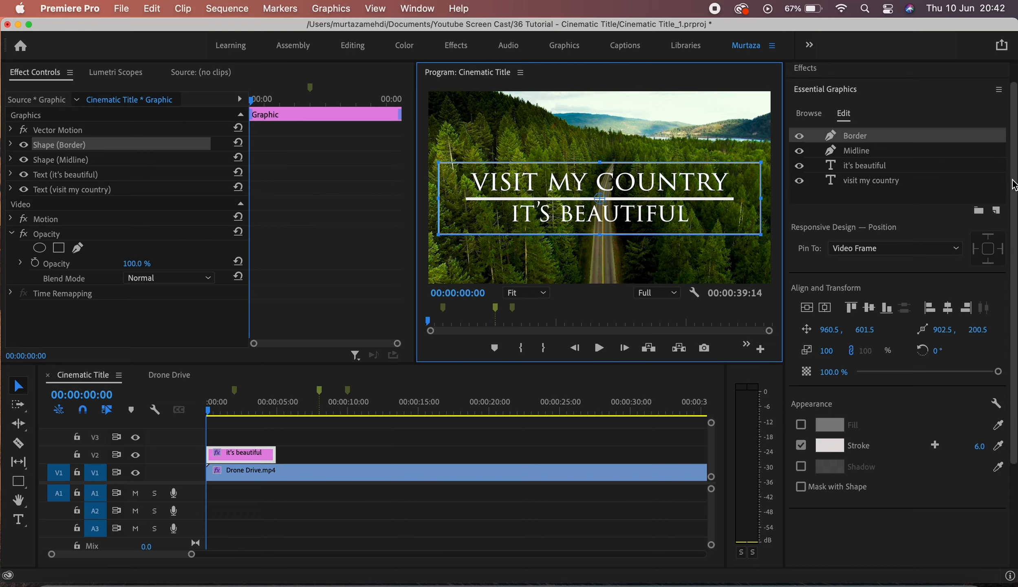
{"action": "scroll", "coordinate": [1013, 185], "scroll_direction": "up", "scroll_amount": 2}
{"action": "left_click", "coordinate": [878, 99]}
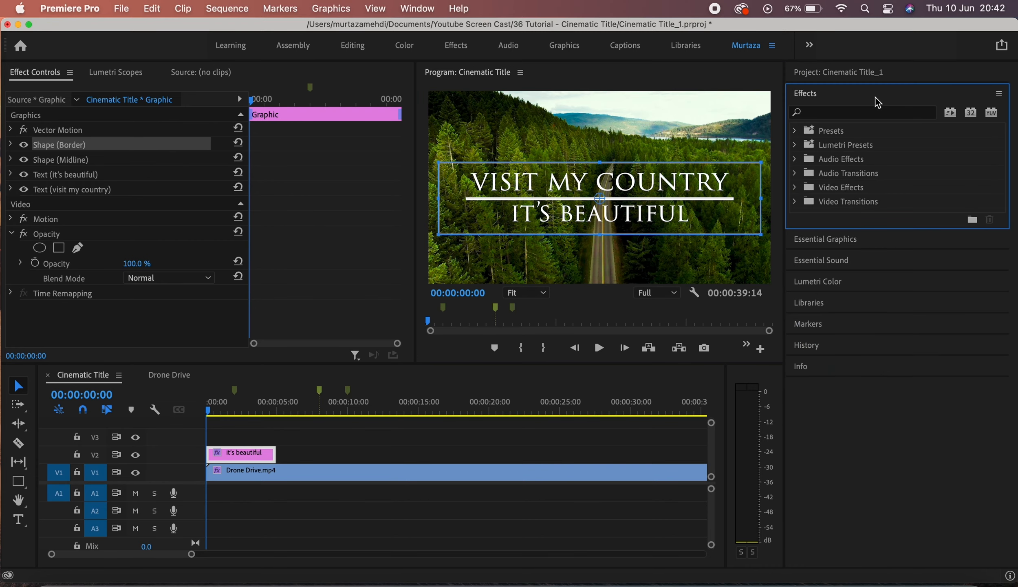
{"action": "left_click", "coordinate": [852, 114]}
{"action": "type", "text": "gau"}
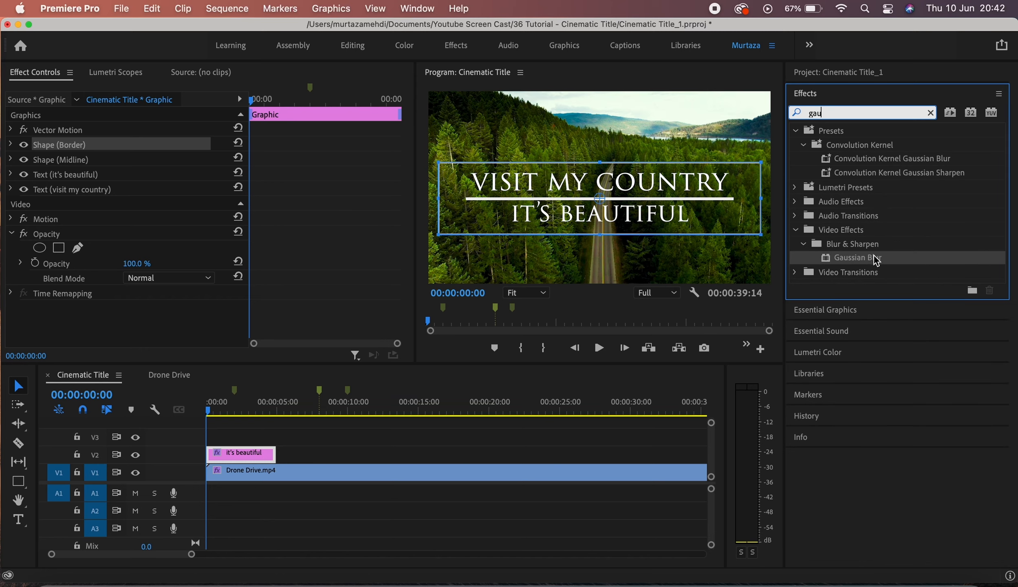
{"action": "left_click_drag", "start_coordinate": [876, 260], "coordinate": [398, 451]}
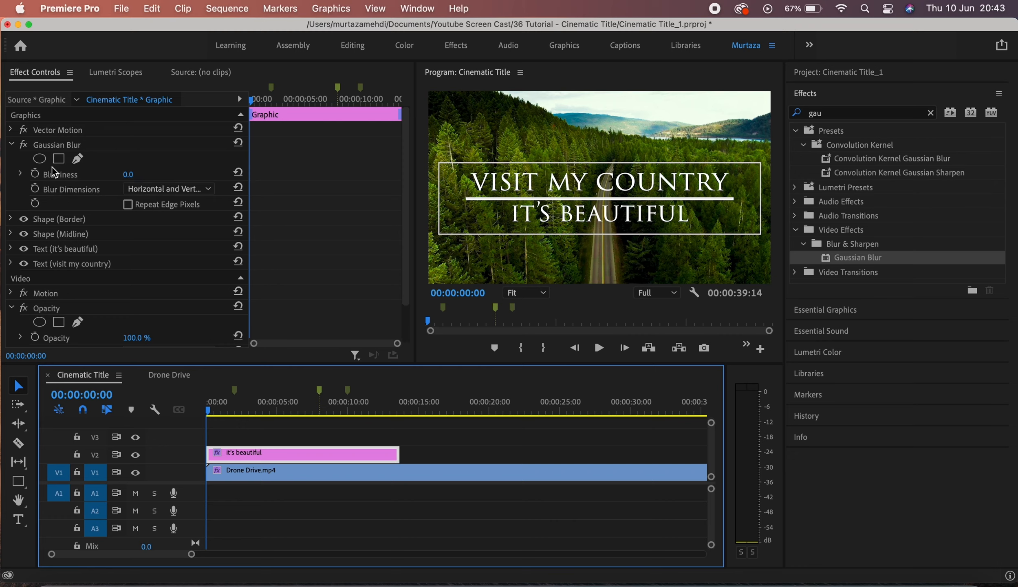
Enable keyframing for the Gaussian Blur's Blurriness at the start of the title and set it to 100.
{"action": "left_click", "coordinate": [38, 174]}
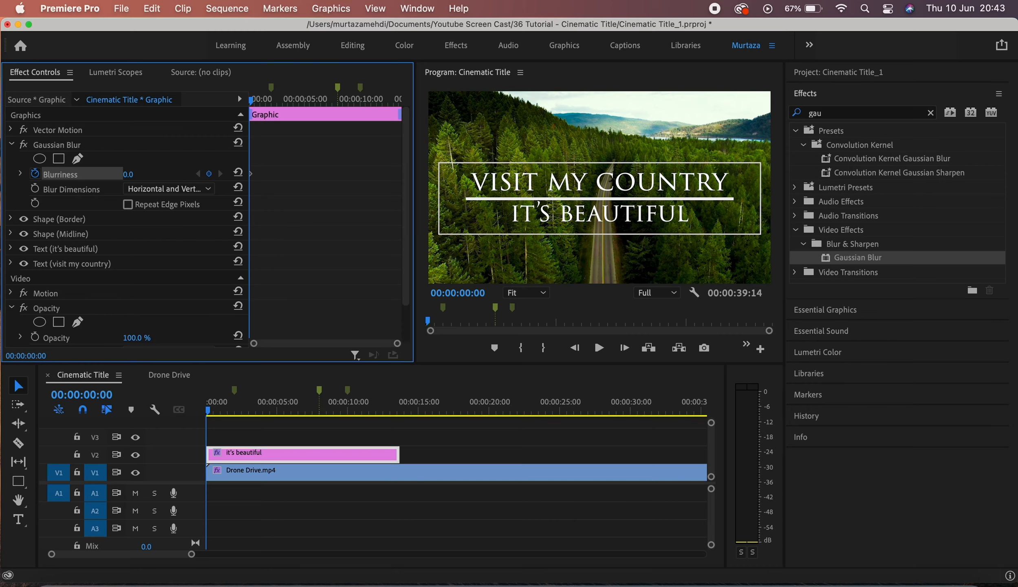
{"action": "left_click", "coordinate": [142, 171]}
{"action": "type", "text": "100"}
{"action": "key", "text": "Return"}
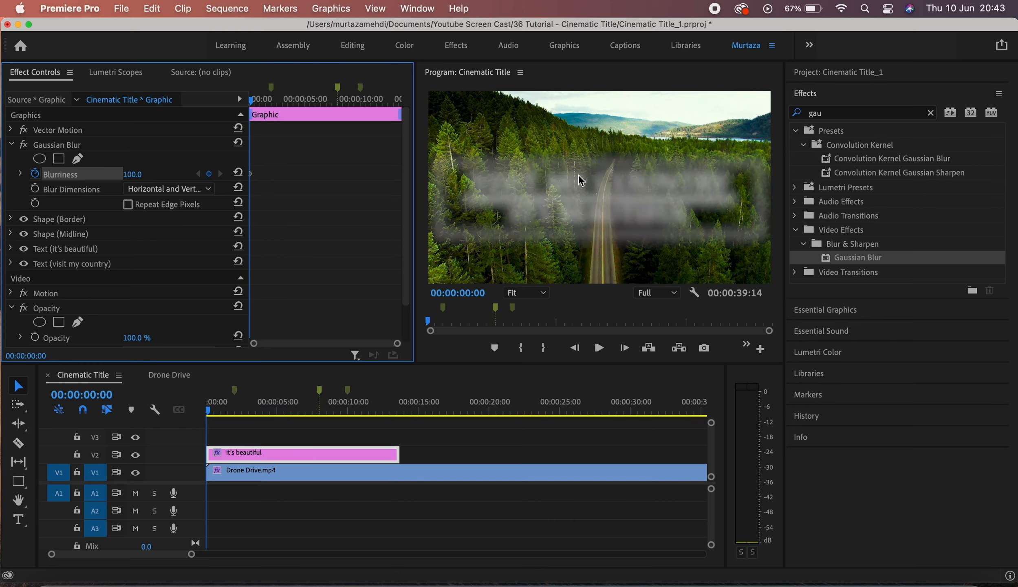
Add a Blurriness keyframe at the 2-second marker and set its value to 0.
{"action": "left_click", "coordinate": [273, 91]}
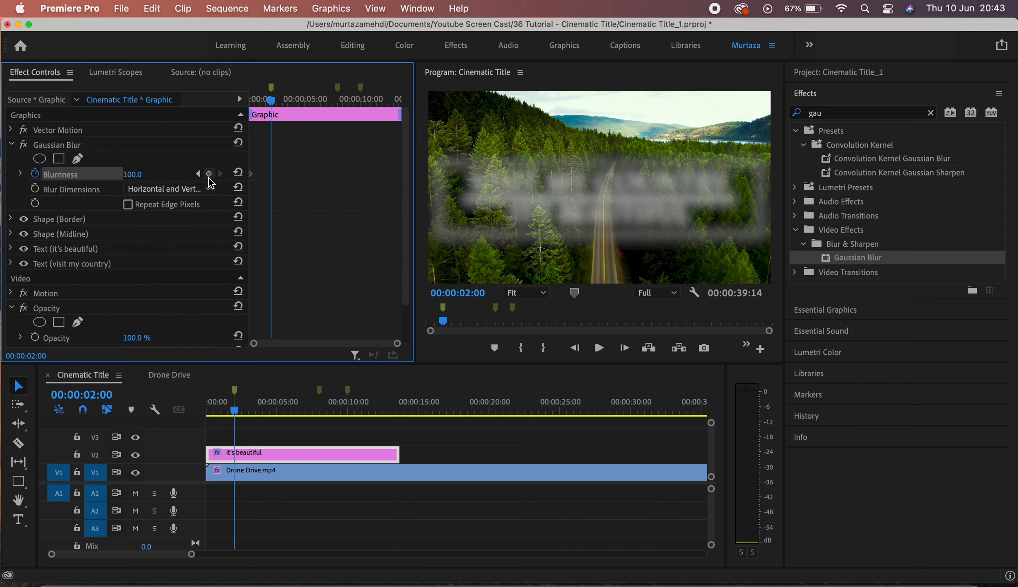
{"action": "left_click", "coordinate": [209, 174]}
{"action": "left_click", "coordinate": [142, 173]}
{"action": "type", "text": "0"}
{"action": "key", "text": "Return"}
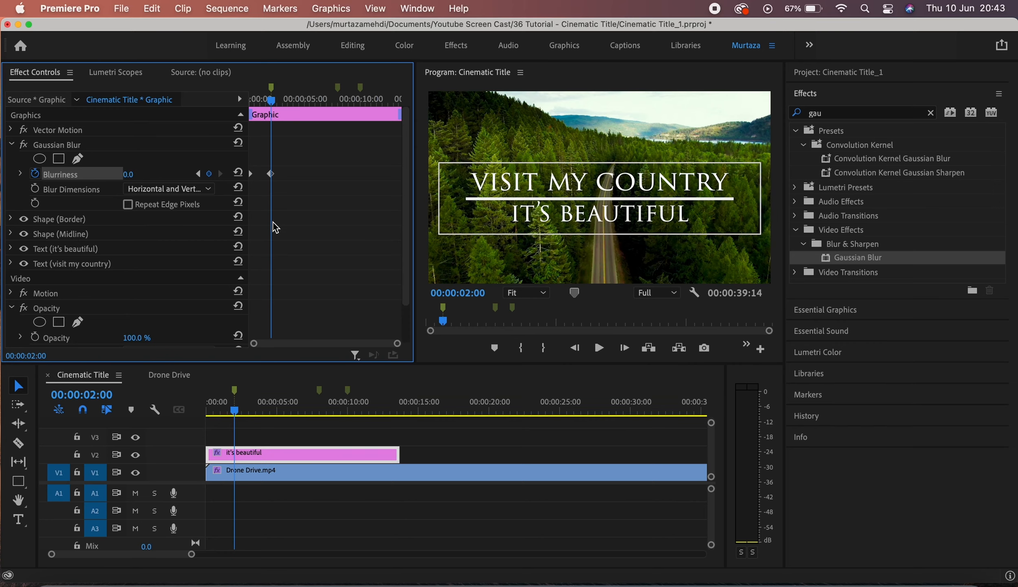
Play the sequence from the start to check the title's blur-in animation.
{"action": "key", "text": "Home"}
{"action": "key", "text": "space"}
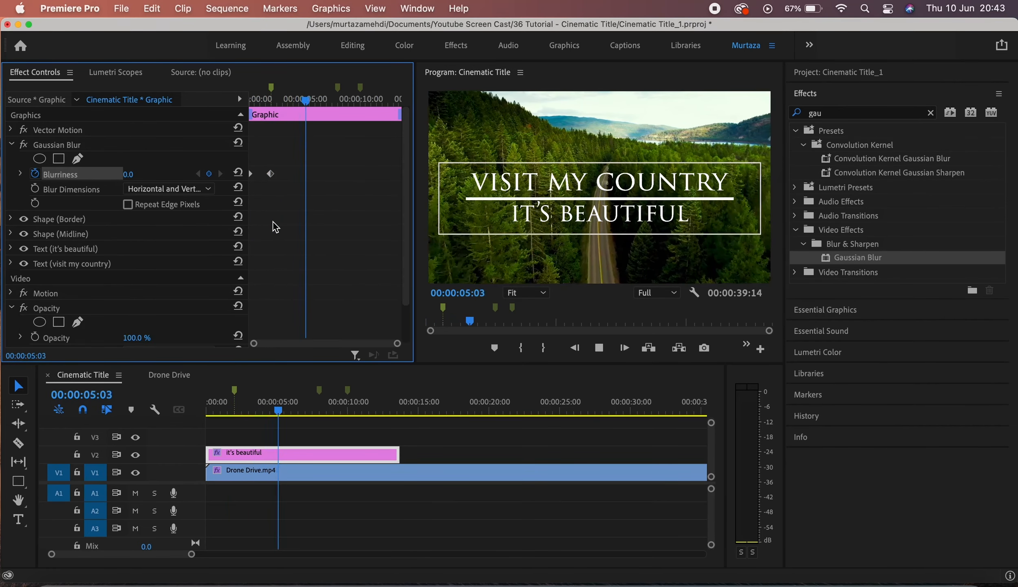
{"action": "key", "text": "space"}
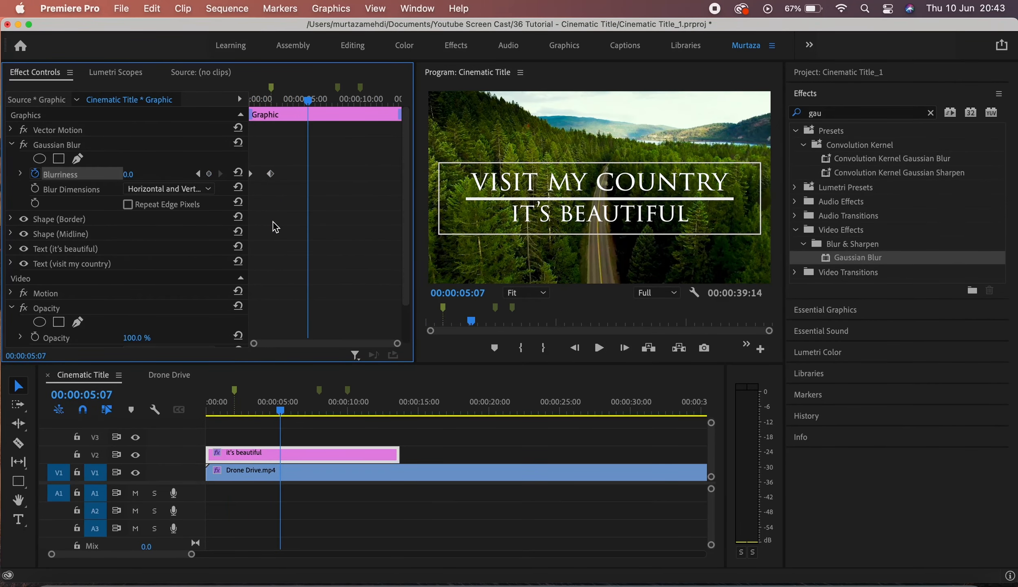
Add a Blurriness keyframe holding 0 at the 8-second marker and one of 100 at the 10-second marker.
{"action": "left_click", "coordinate": [341, 92]}
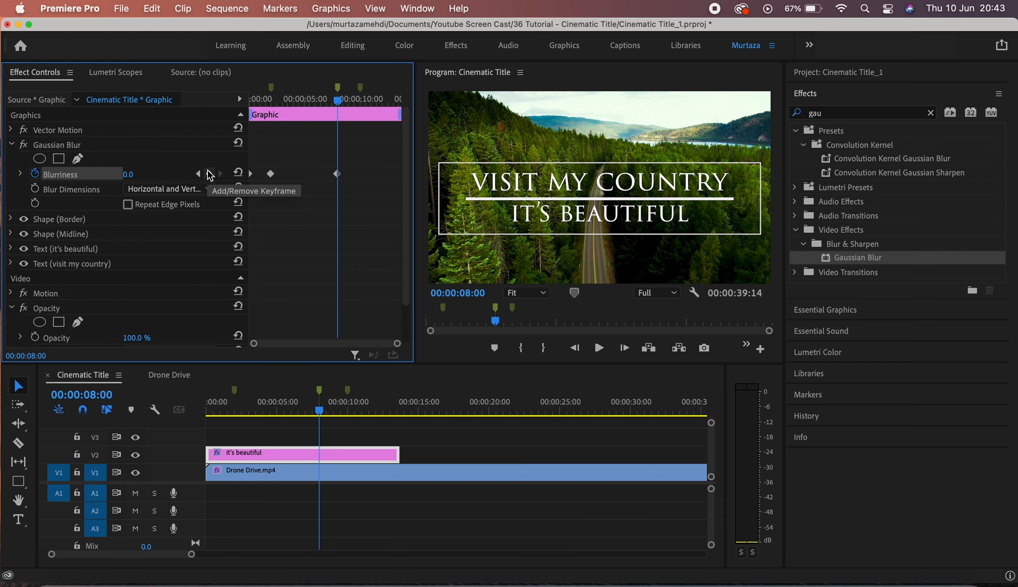
{"action": "left_click", "coordinate": [209, 174]}
{"action": "left_click", "coordinate": [361, 91]}
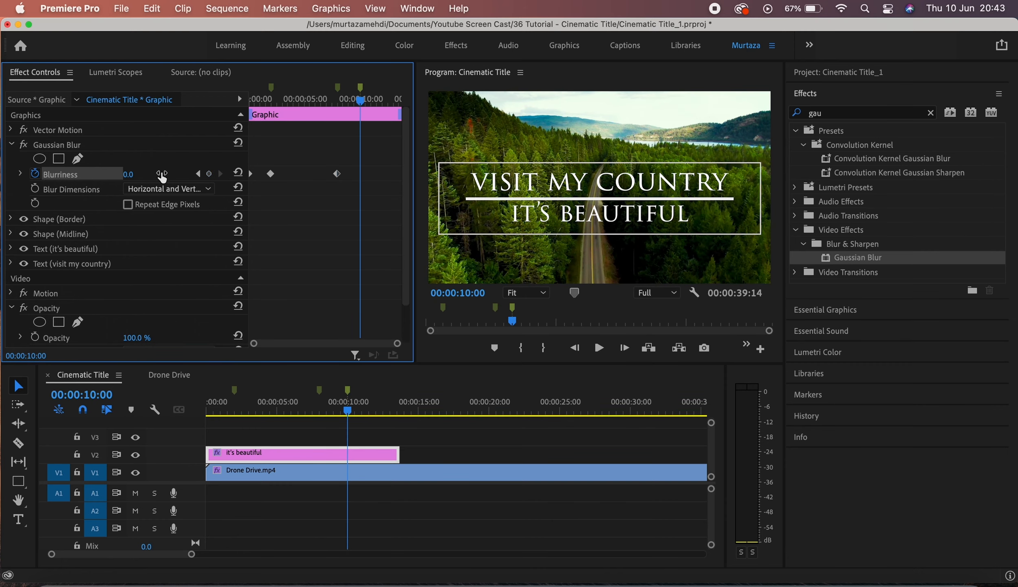
{"action": "left_click", "coordinate": [208, 175]}
{"action": "left_click", "coordinate": [143, 173]}
{"action": "type", "text": "10"}
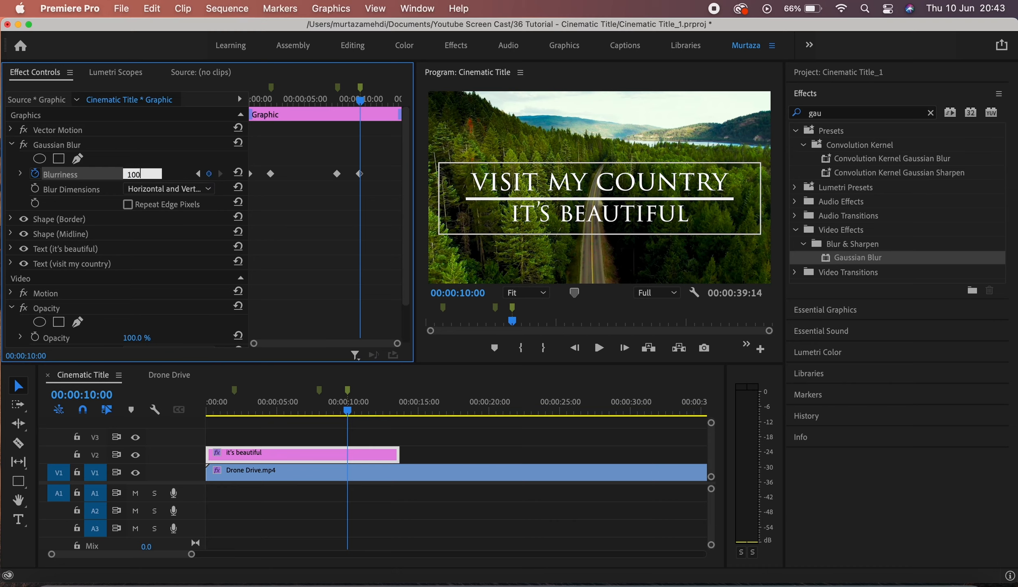
{"action": "key", "text": "Return"}
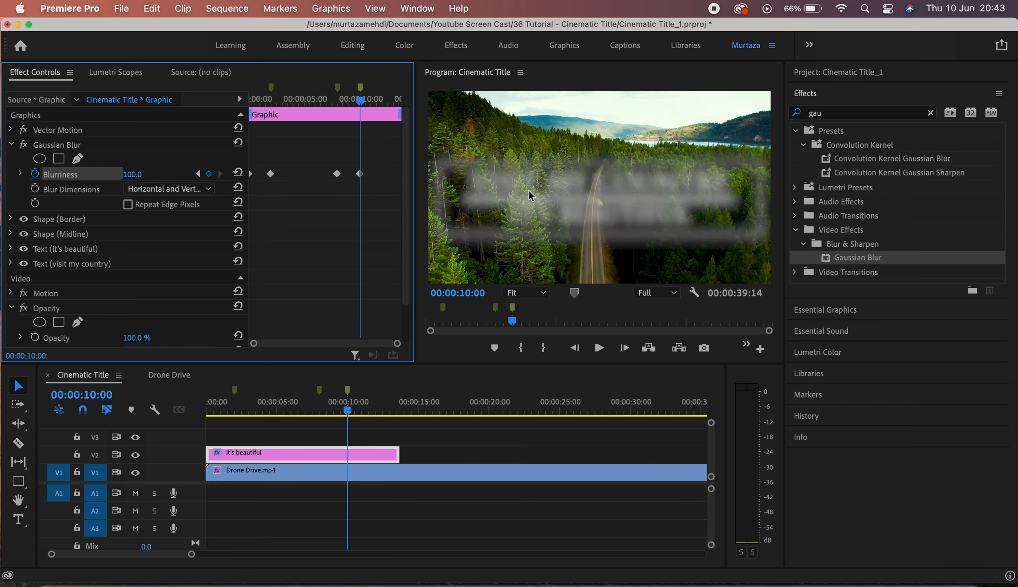
Enable keyframing for the title clip's Opacity at the start of the sequence and set it to 0%.
{"action": "left_click_drag", "start_coordinate": [361, 100], "coordinate": [232, 116]}
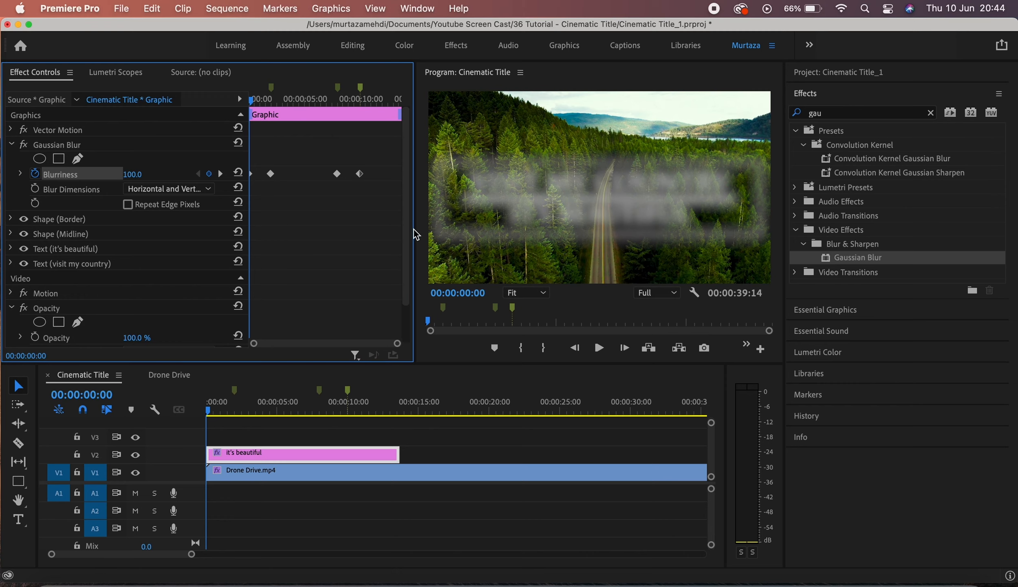
{"action": "scroll", "coordinate": [406, 236], "scroll_direction": "down", "scroll_amount": 3}
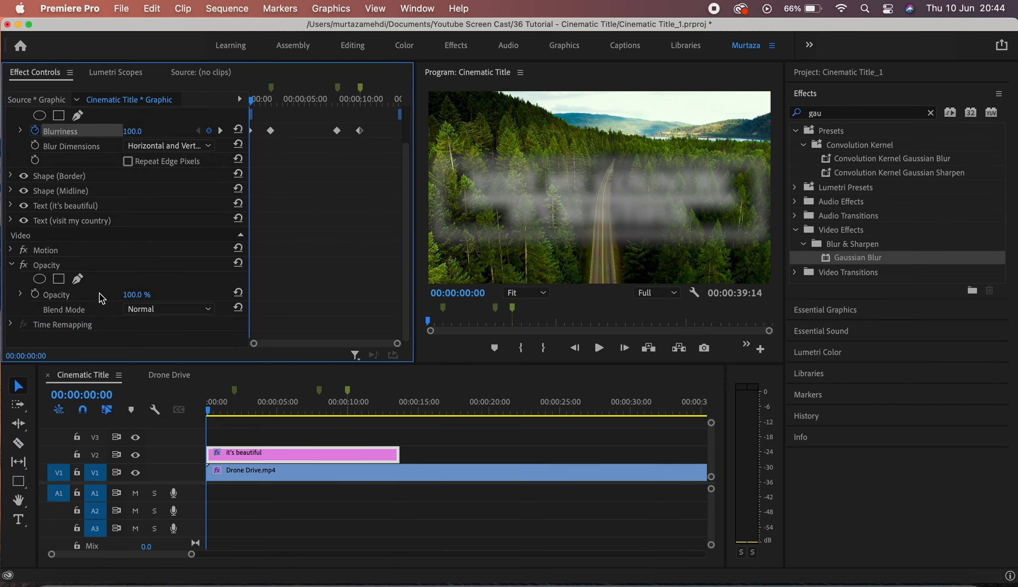
{"action": "left_click", "coordinate": [47, 265]}
{"action": "left_click", "coordinate": [34, 295]}
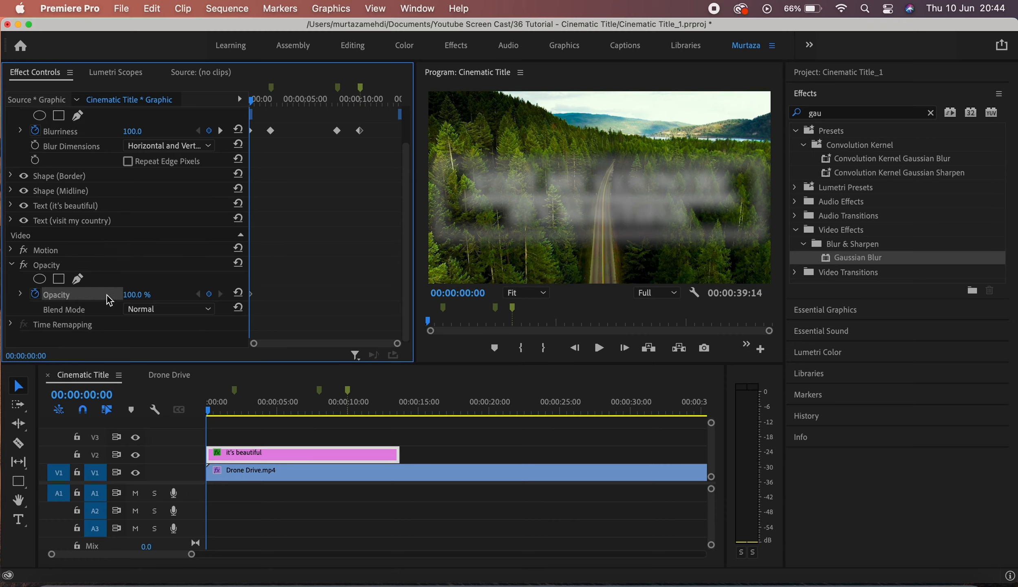
{"action": "left_click", "coordinate": [131, 296]}
{"action": "type", "text": "0"}
{"action": "key", "text": "Return"}
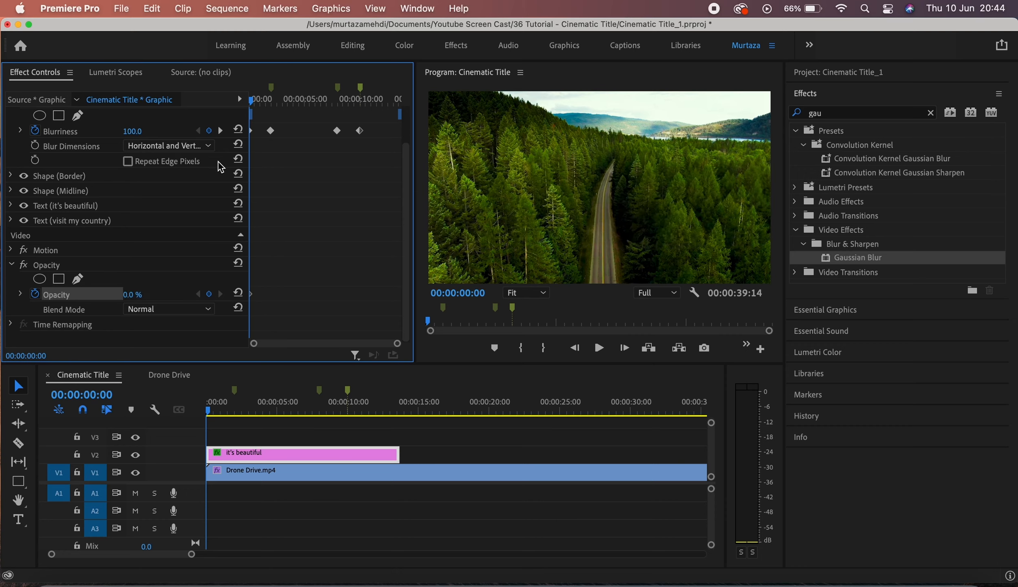
Set the title clip's Opacity to 100% at the second Blurriness keyframe, at 2 seconds.
{"action": "left_click", "coordinate": [220, 131]}
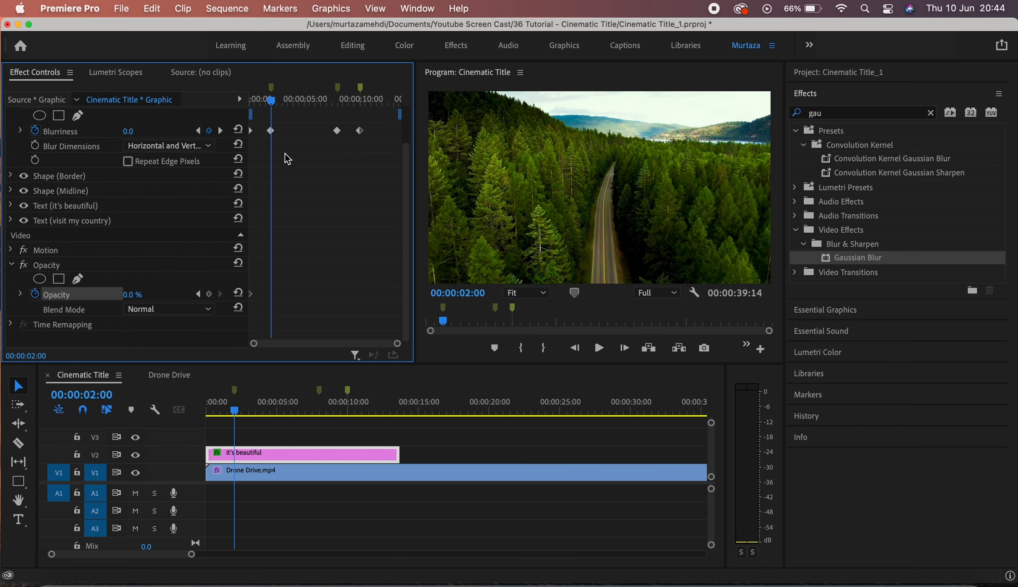
{"action": "left_click", "coordinate": [138, 295]}
{"action": "type", "text": "100"}
{"action": "key", "text": "Return"}
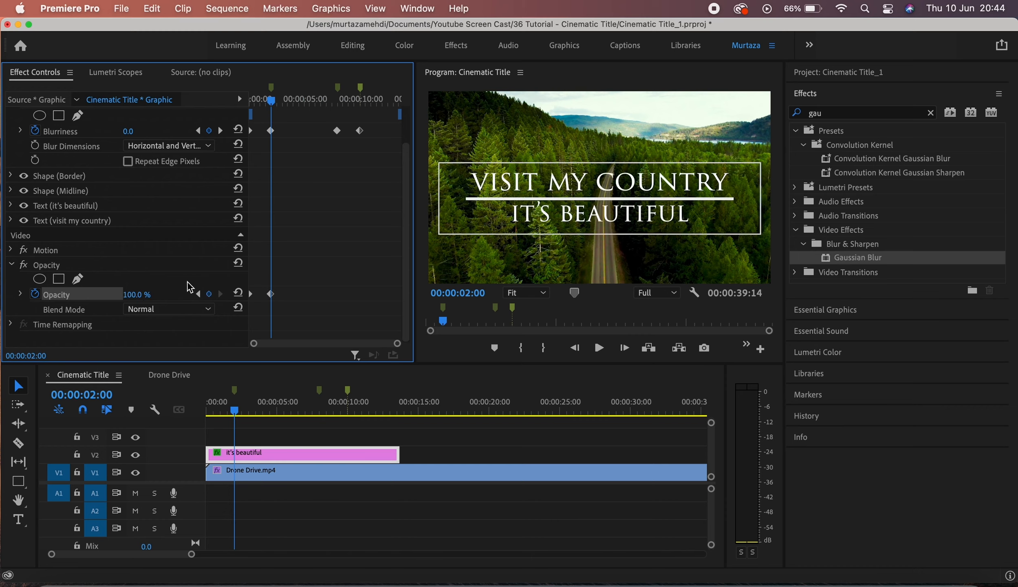
Add an Opacity keyframe holding 100% at 8 seconds and one of 0% at 10 seconds, matching the Blurriness keyframes.
{"action": "left_click", "coordinate": [221, 131]}
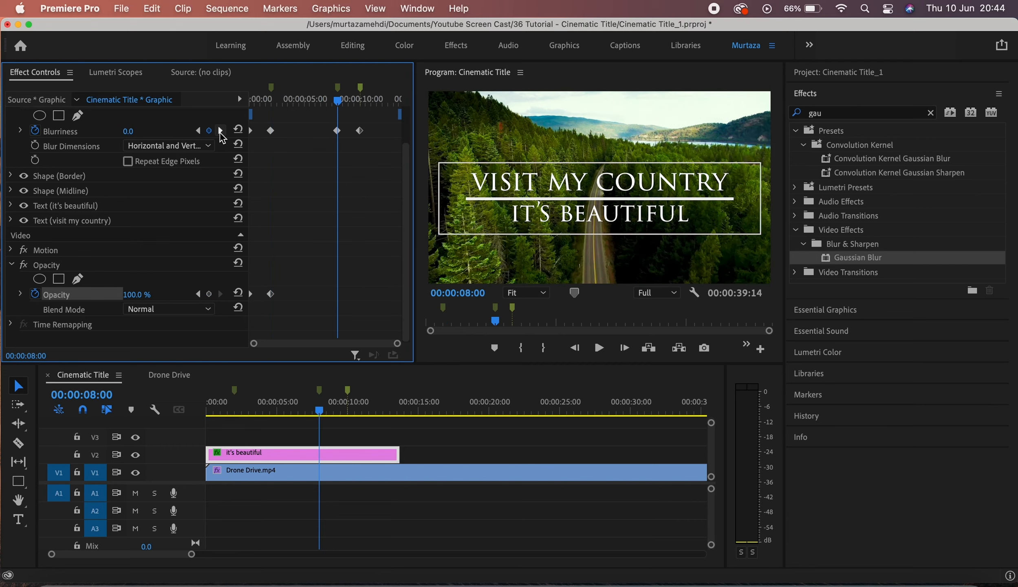
{"action": "left_click", "coordinate": [212, 294]}
{"action": "left_click", "coordinate": [221, 131]}
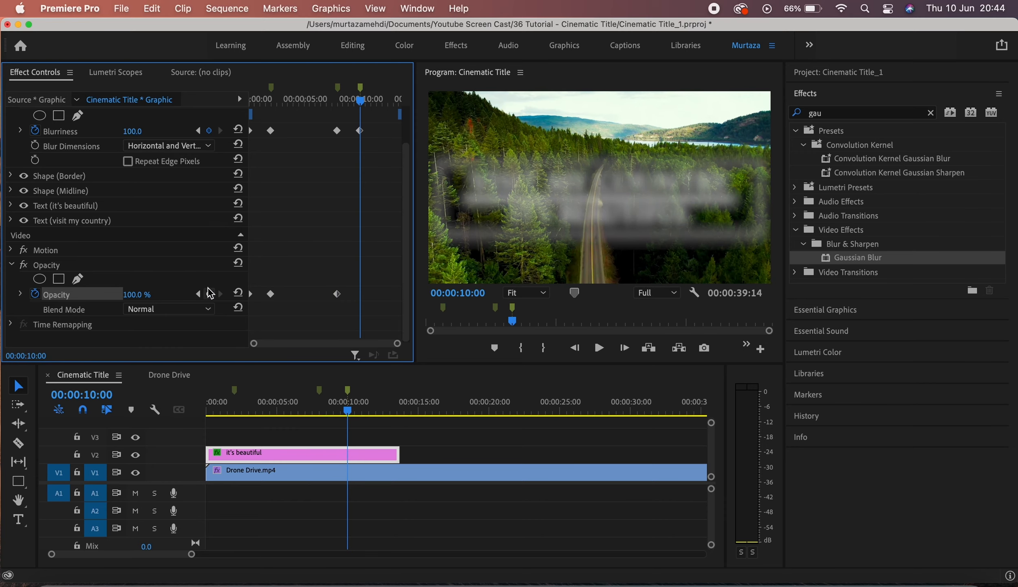
{"action": "left_click", "coordinate": [209, 294]}
{"action": "left_click", "coordinate": [139, 294]}
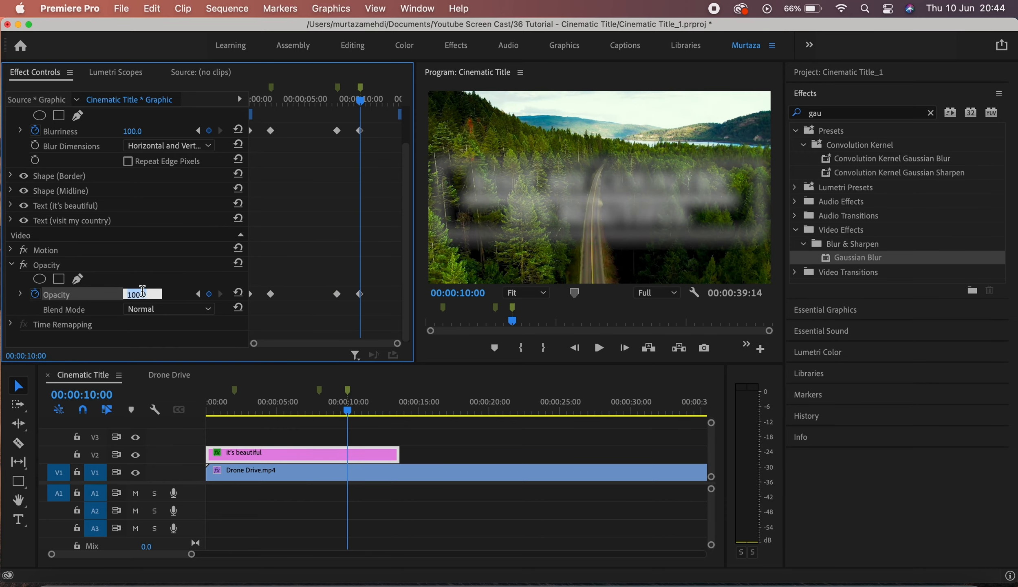
{"action": "type", "text": "0"}
{"action": "key", "text": "Return"}
Play the title from the start to check the combined blur and opacity fades, and return to the beginning.
{"action": "key", "text": "Home"}
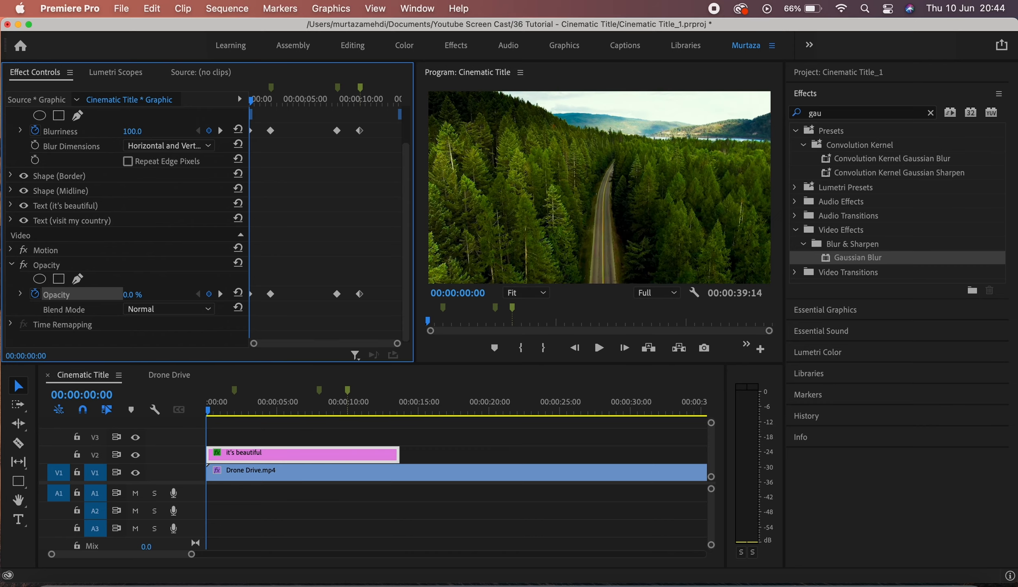
{"action": "key", "text": "space"}
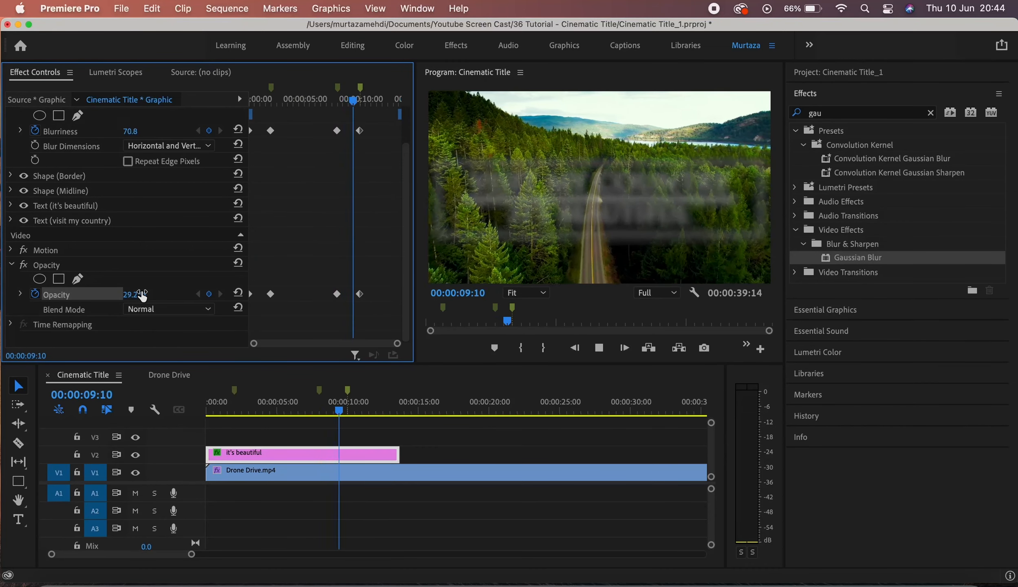
{"action": "key", "text": "space"}
{"action": "key", "text": "Home"}
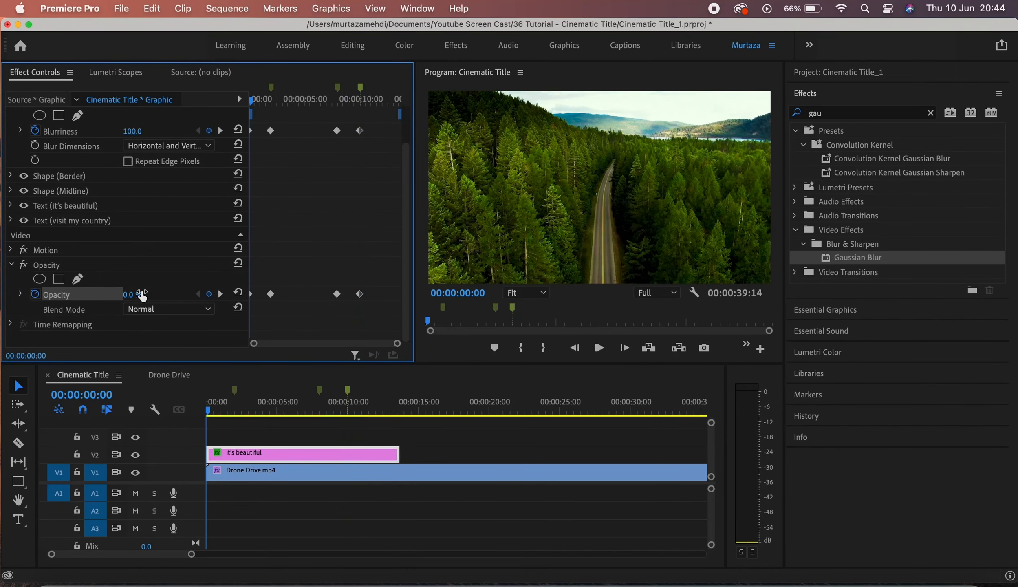
Turn off Uniform Scale for the Midline shape and keyframe its Horizontal Scale at 0 at the start.
{"action": "left_click", "coordinate": [10, 191]}
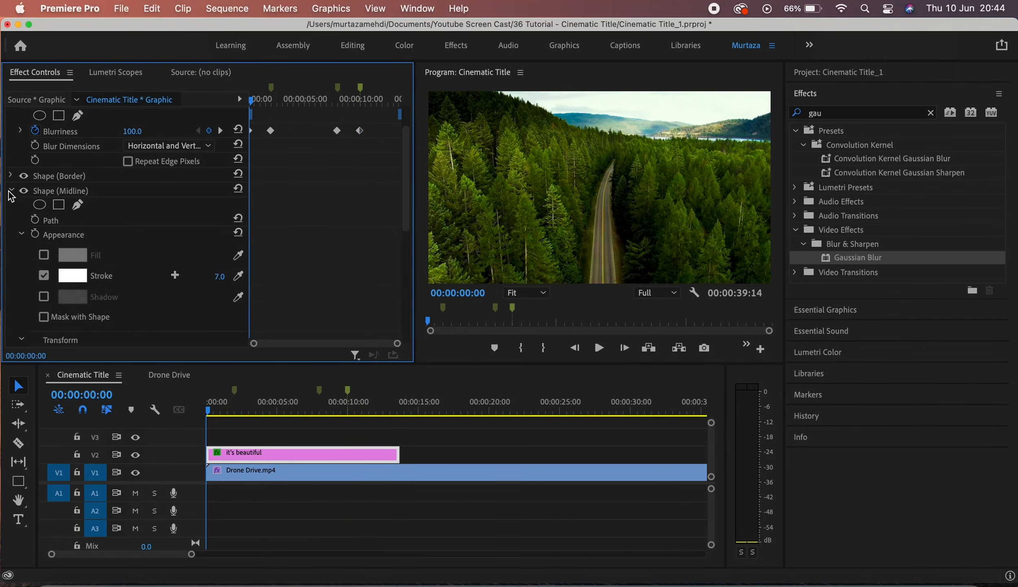
{"action": "left_click", "coordinate": [21, 235]}
{"action": "key", "text": "super+s"}
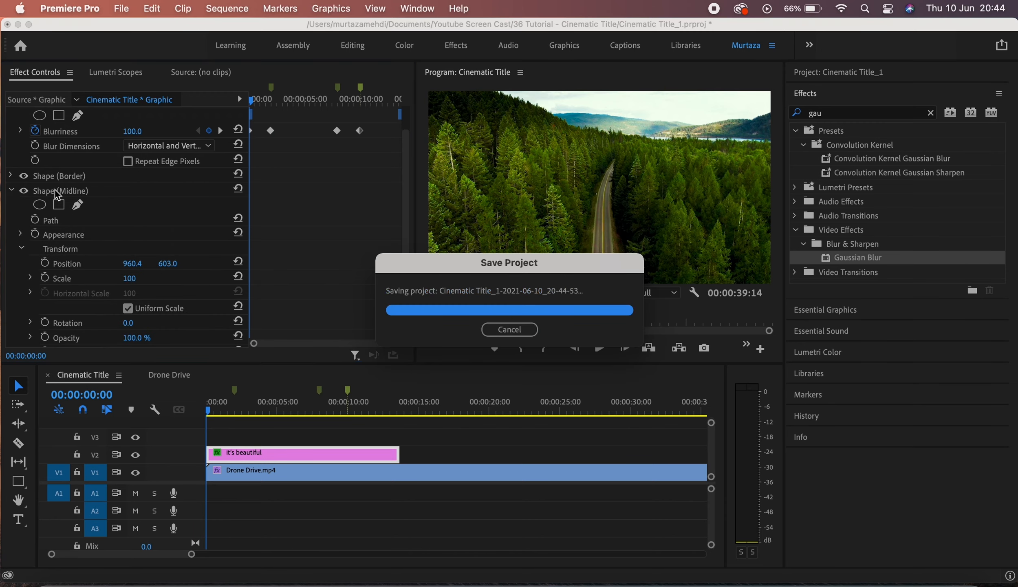
{"action": "left_click", "coordinate": [127, 309]}
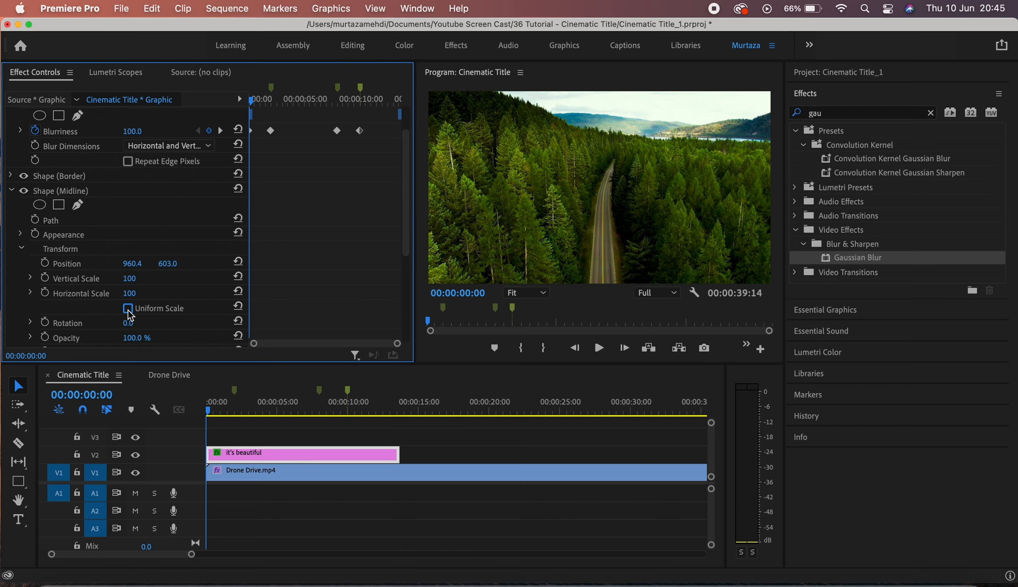
{"action": "left_click", "coordinate": [46, 293]}
{"action": "left_click", "coordinate": [129, 293]}
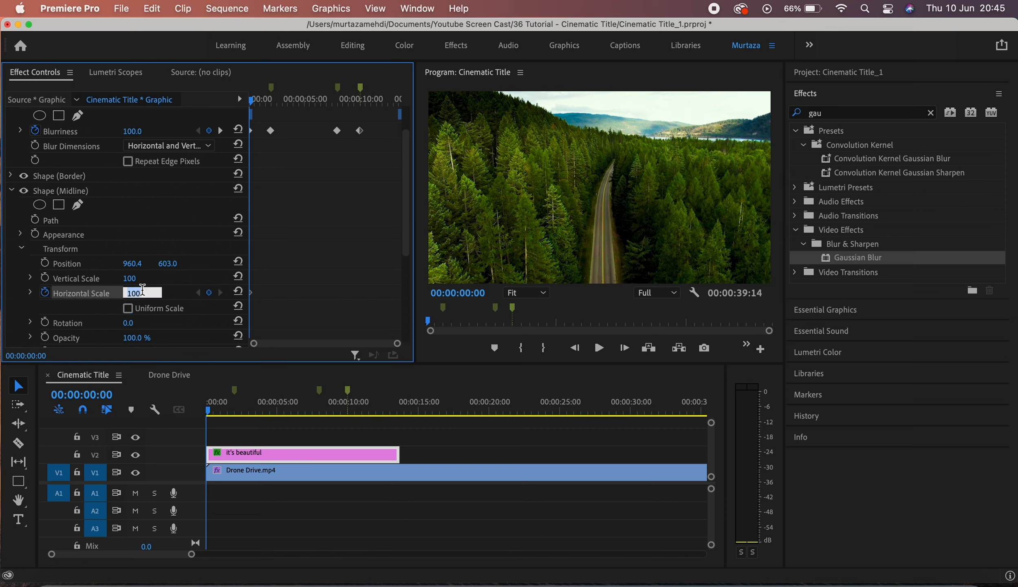
{"action": "type", "text": "0"}
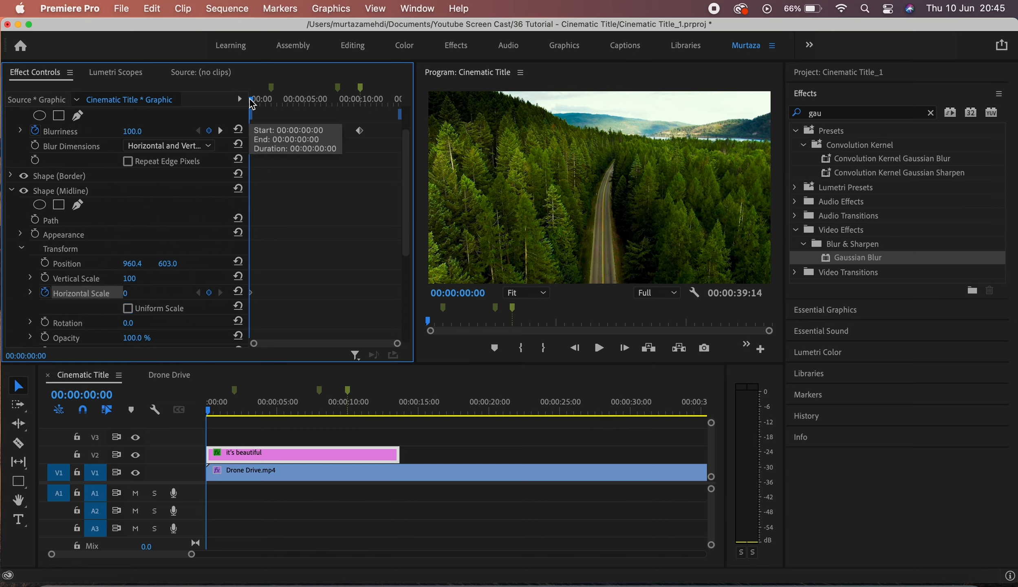
Add a Horizontal Scale keyframe of 100 for the Midline shape at 00:00:01:19.
{"action": "left_click_drag", "start_coordinate": [251, 100], "coordinate": [272, 106]}
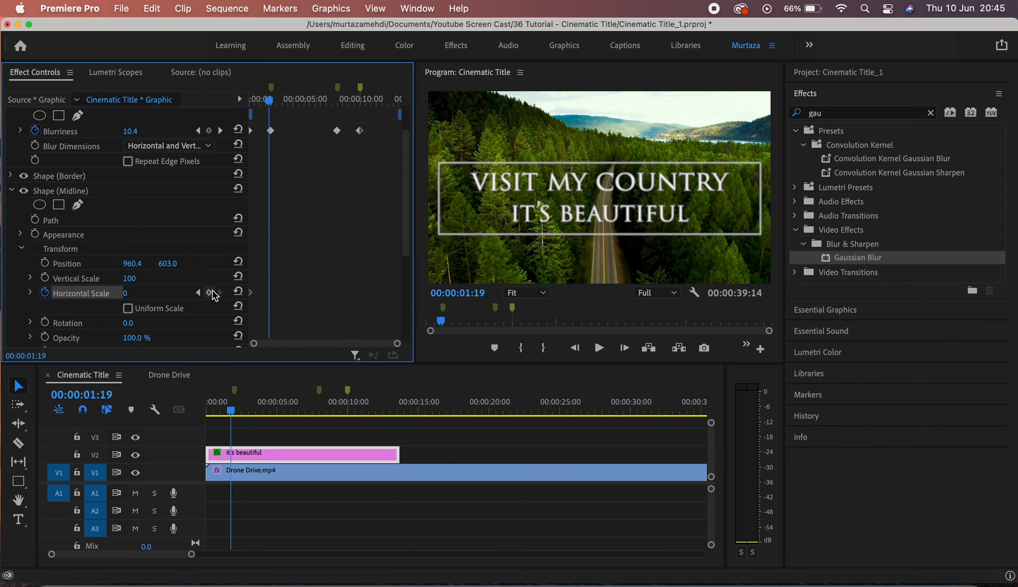
{"action": "left_click", "coordinate": [209, 292]}
{"action": "left_click", "coordinate": [143, 290]}
{"action": "type", "text": "1"}
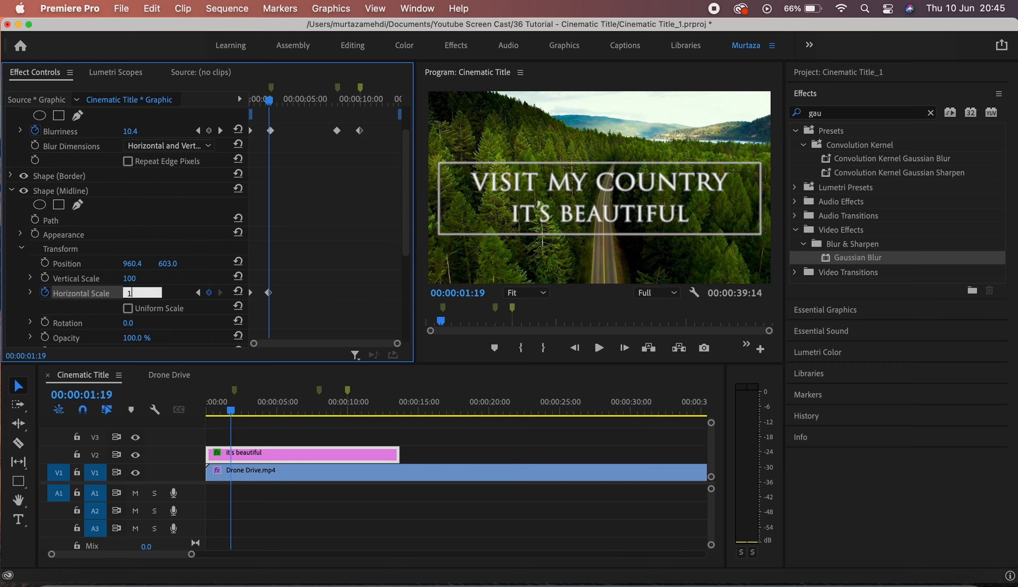
{"action": "type", "text": "00"}
{"action": "key", "text": "Return"}
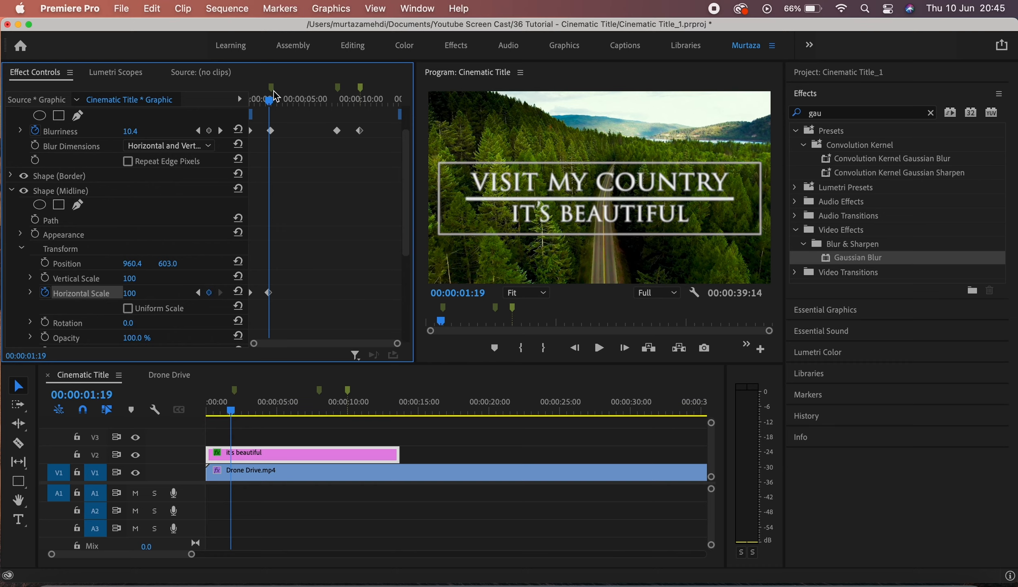
Keyframe the Midline's Horizontal Scale to hold 100 at 00:00:08:02 and shrink to 0 at 10 seconds.
{"action": "left_click_drag", "start_coordinate": [273, 104], "coordinate": [343, 108]}
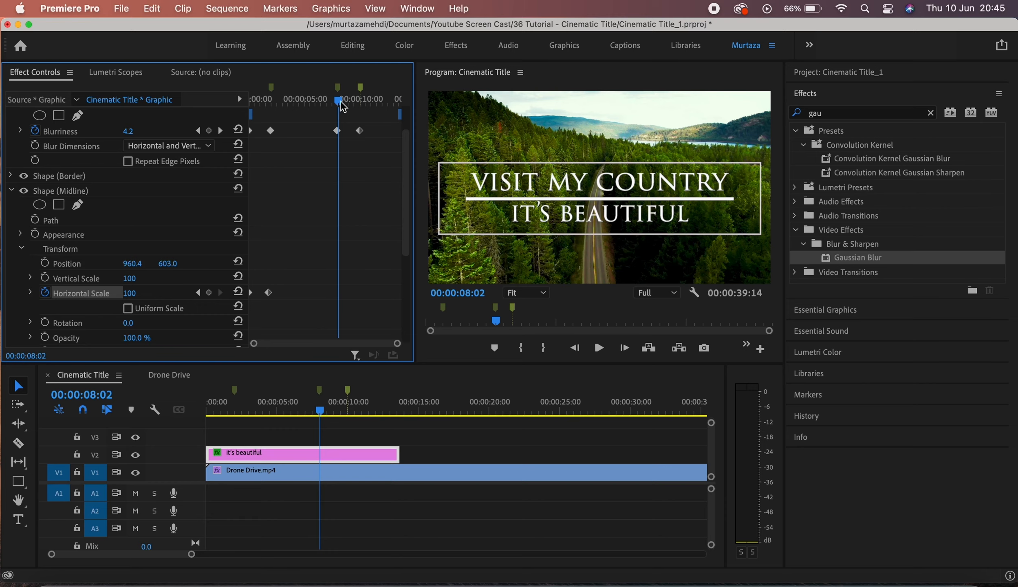
{"action": "left_click", "coordinate": [209, 292]}
{"action": "left_click", "coordinate": [222, 130]}
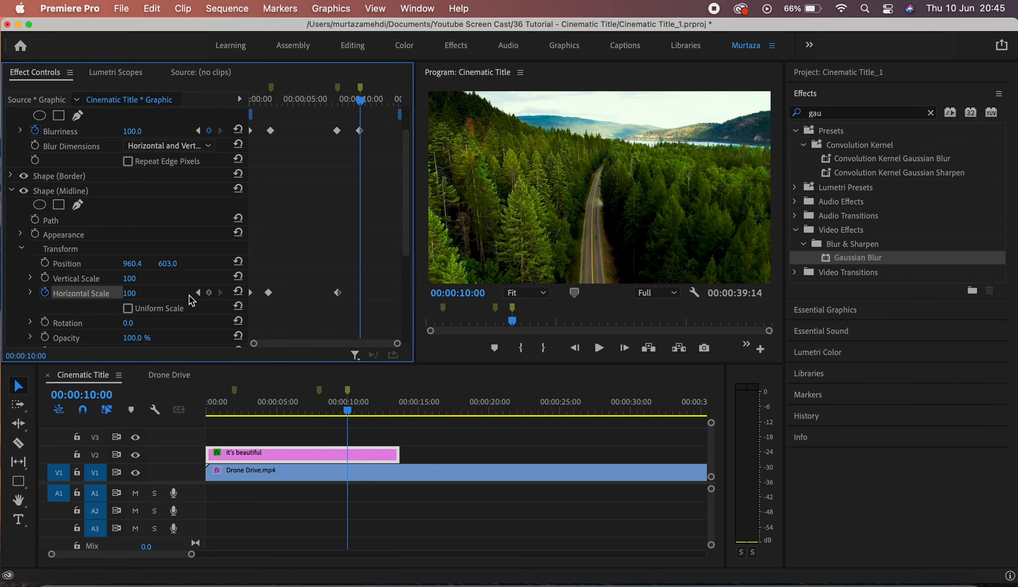
{"action": "left_click", "coordinate": [142, 292]}
{"action": "type", "text": "0"}
{"action": "key", "text": "Return"}
Play the title from the start to check the Midline's scale animation, and review the remaining effect properties.
{"action": "key", "text": "Home"}
{"action": "key", "text": "space"}
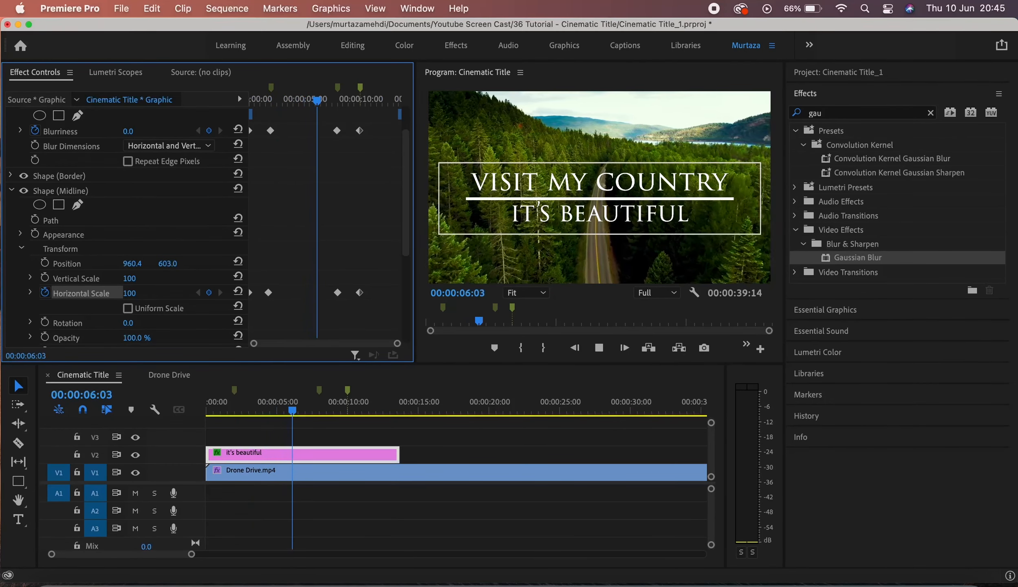
{"action": "key", "text": "space"}
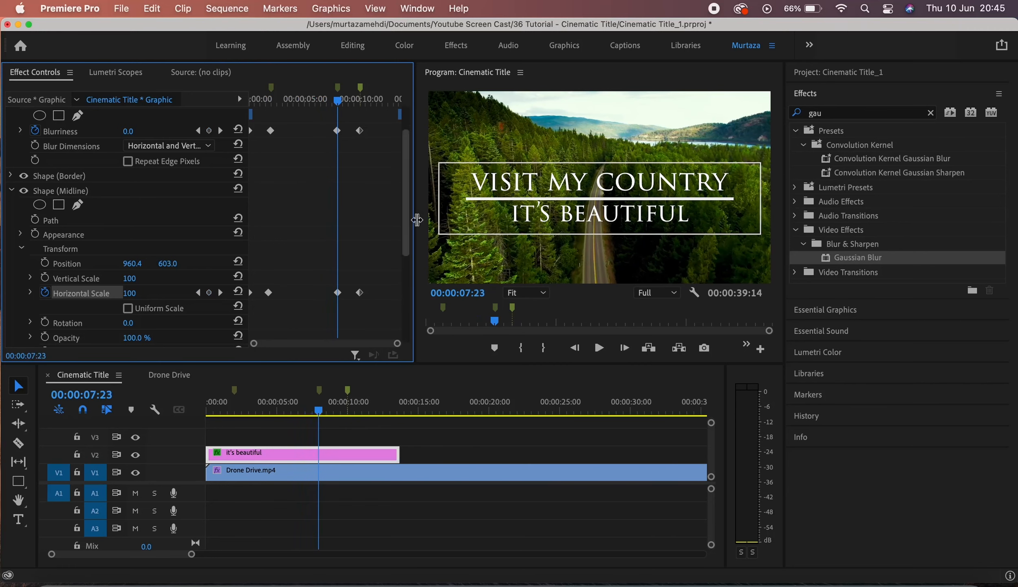
{"action": "left_click_drag", "start_coordinate": [406, 229], "coordinate": [404, 302]}
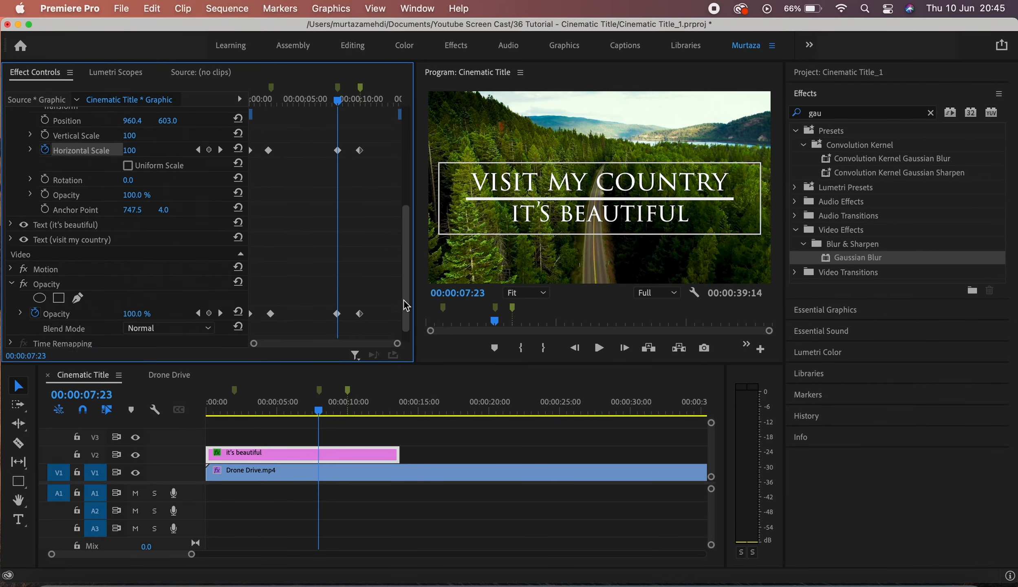
Add a Scale keyframe of 100 to the "visit my country" text at 00:00:01:13.
{"action": "left_click", "coordinate": [11, 235]}
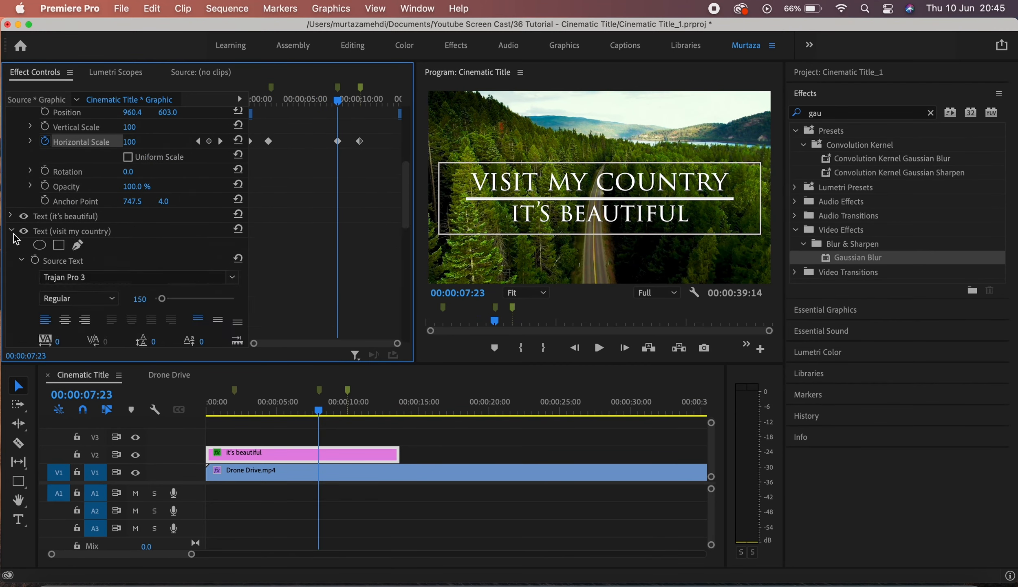
{"action": "left_click", "coordinate": [21, 274]}
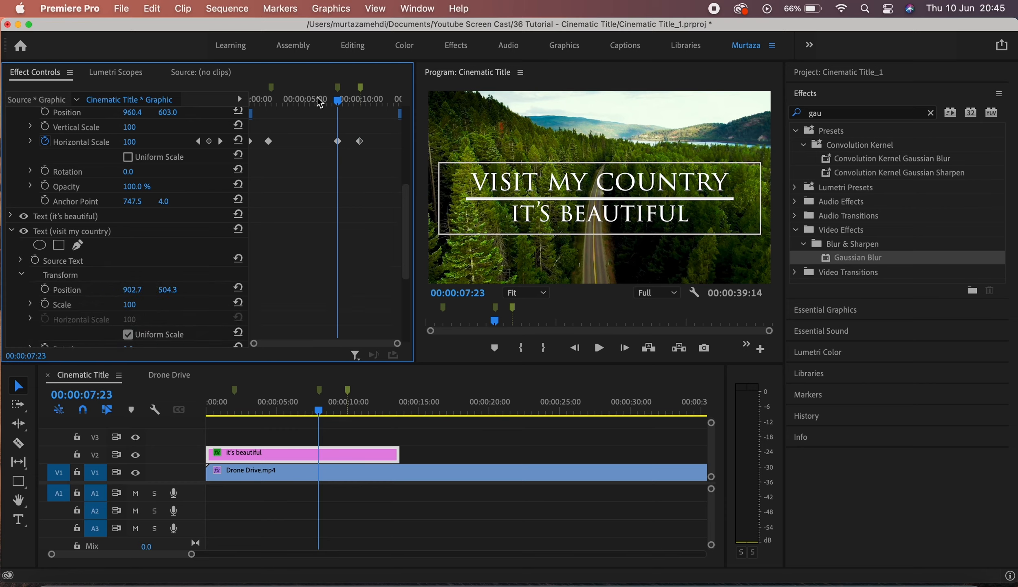
{"action": "left_click_drag", "start_coordinate": [337, 99], "coordinate": [266, 107]}
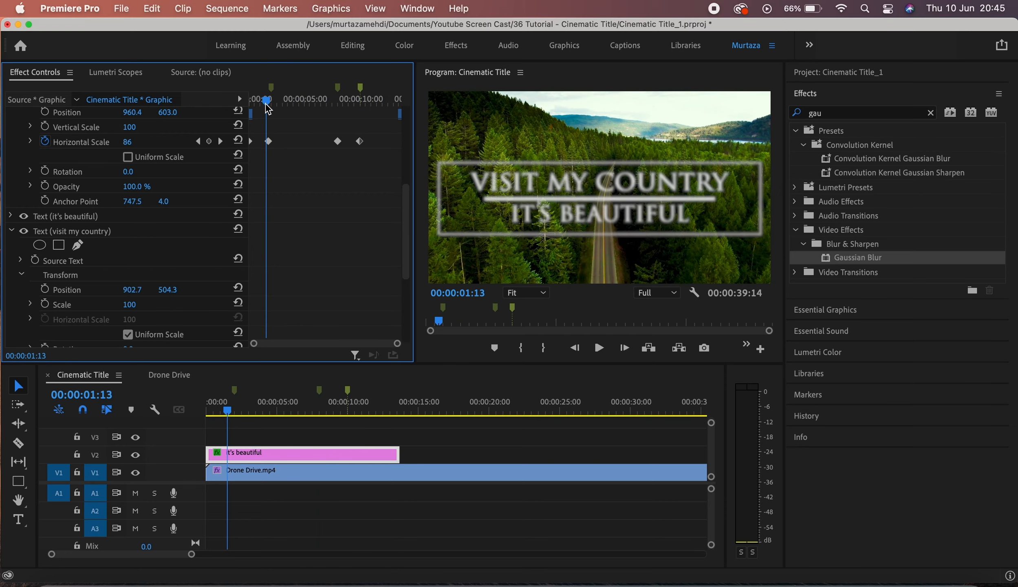
{"action": "left_click", "coordinate": [45, 304]}
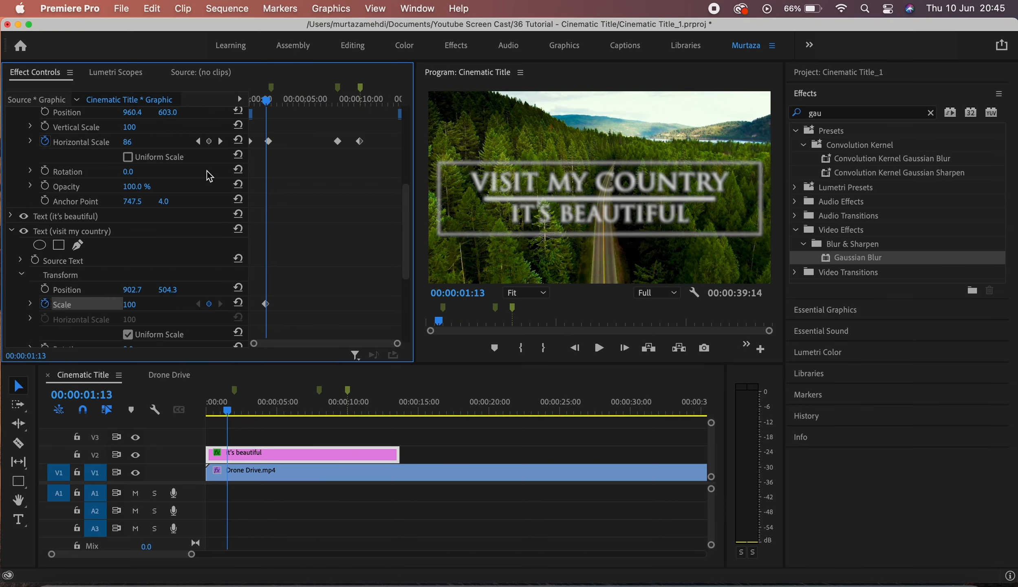
Add a Scale keyframe of 110 to the "visit my country" text at 00:00:02:15.
{"action": "left_click_drag", "start_coordinate": [266, 101], "coordinate": [278, 100]}
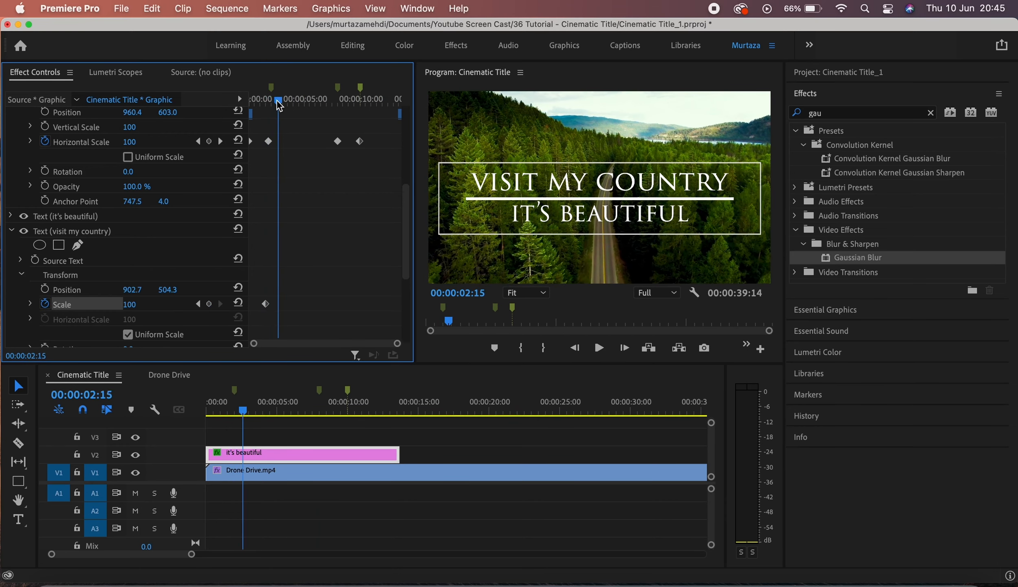
{"action": "left_click", "coordinate": [209, 304]}
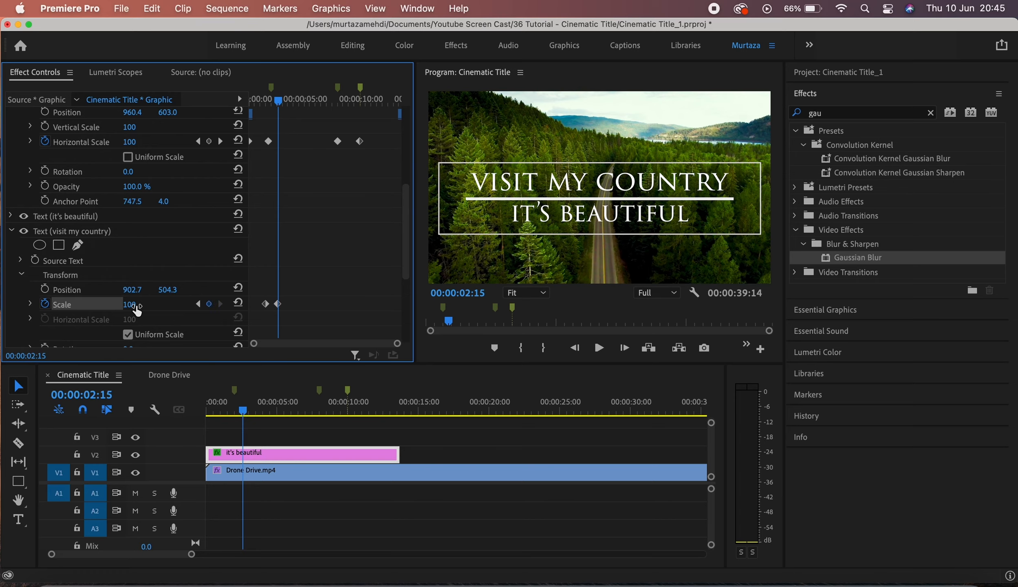
{"action": "left_click", "coordinate": [143, 303]}
{"action": "type", "text": "110"}
{"action": "key", "text": "Return"}
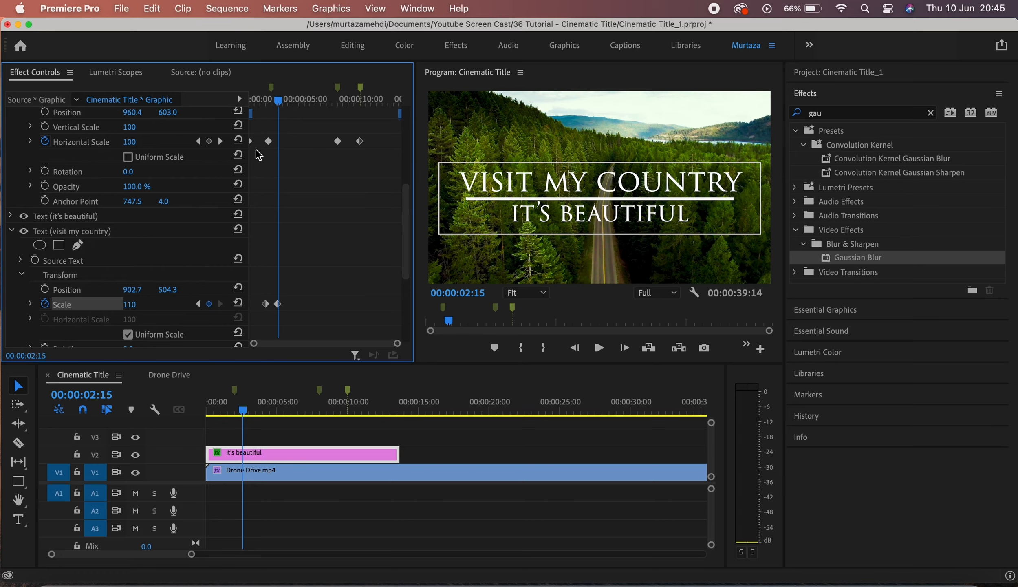
Keyframe the "visit my country" text's Scale to hold 110 at 00:00:06:09 and reset it to 100 at 00:00:08:01.
{"action": "left_click_drag", "start_coordinate": [278, 102], "coordinate": [326, 102]}
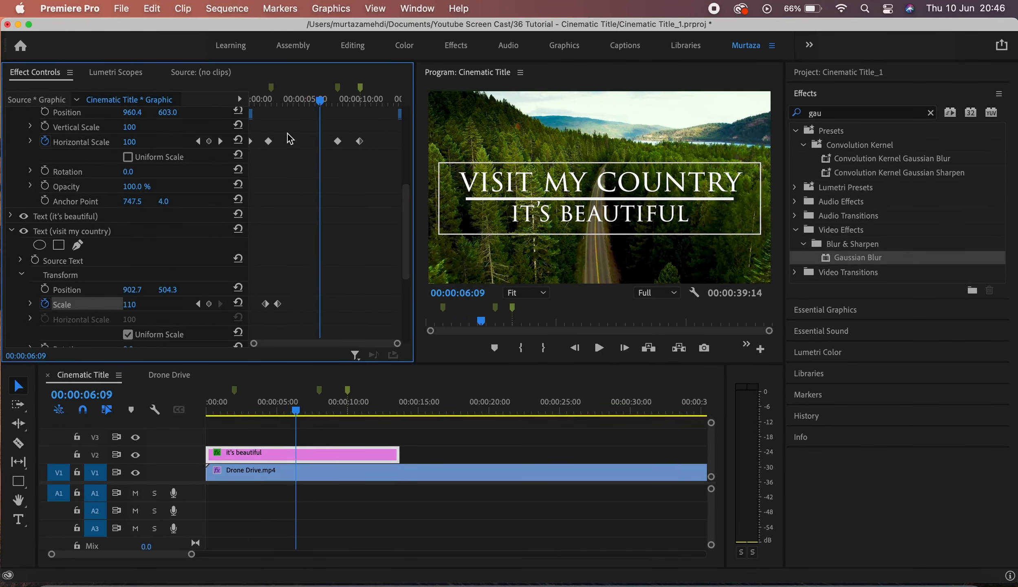
{"action": "left_click", "coordinate": [208, 306]}
{"action": "left_click_drag", "start_coordinate": [321, 102], "coordinate": [340, 103]}
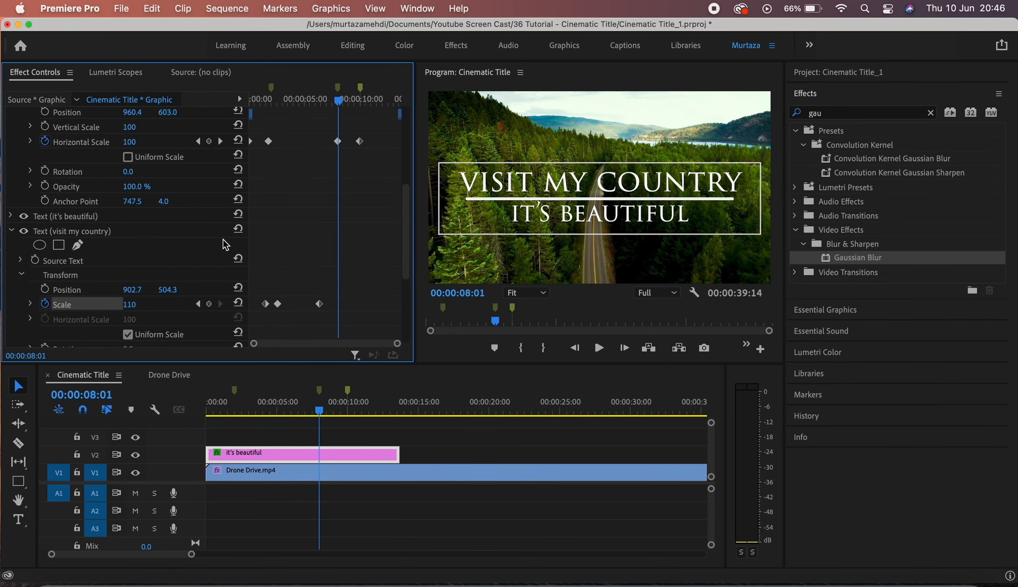
{"action": "left_click", "coordinate": [239, 306]}
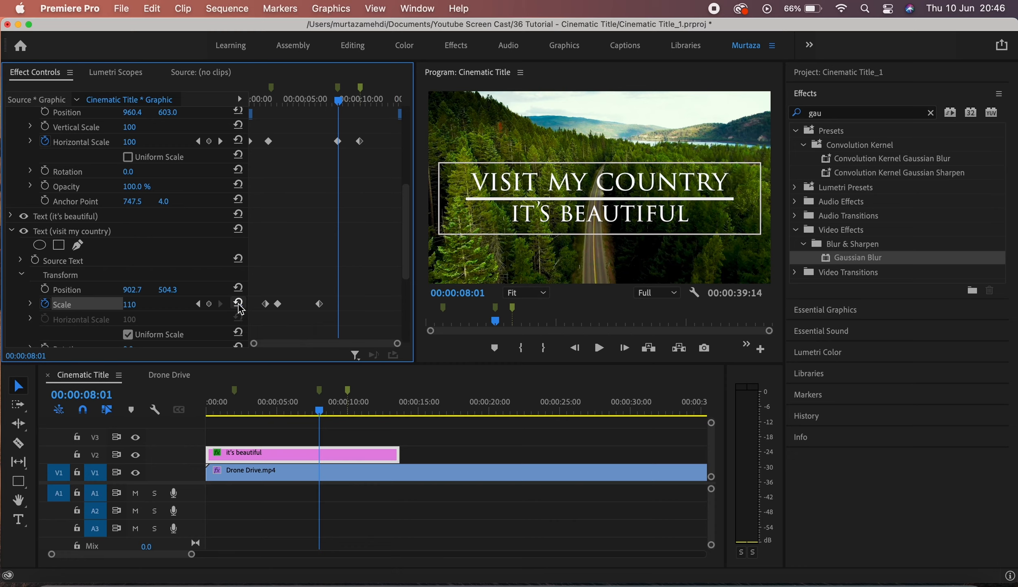
Add a Scale keyframe of 100 to the "it's beautiful" text at 00:00:01:13, aligned with the other text's first Scale keyframe.
{"action": "left_click", "coordinate": [11, 216]}
{"action": "left_click", "coordinate": [20, 244]}
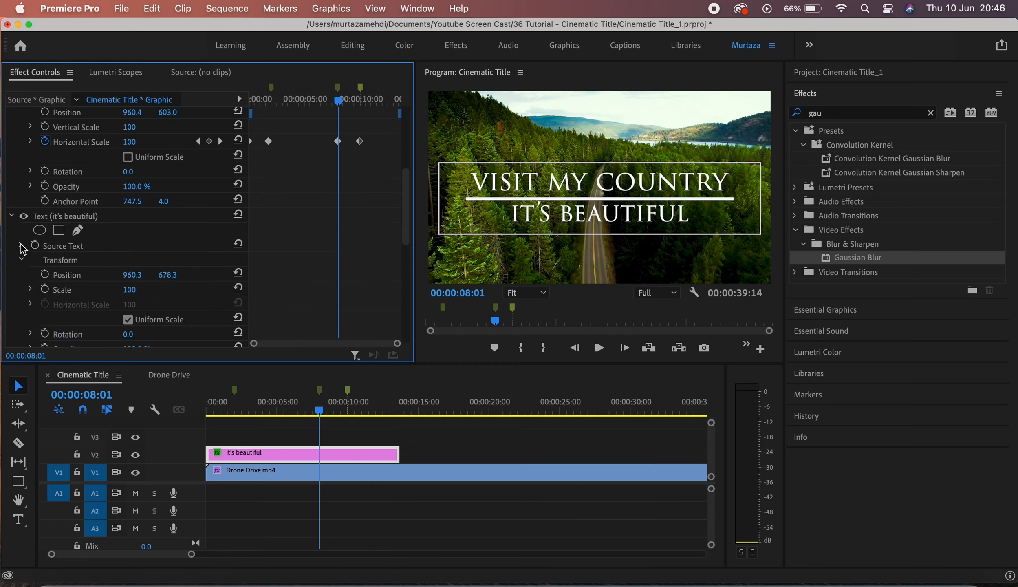
{"action": "left_click_drag", "start_coordinate": [407, 235], "coordinate": [408, 281]}
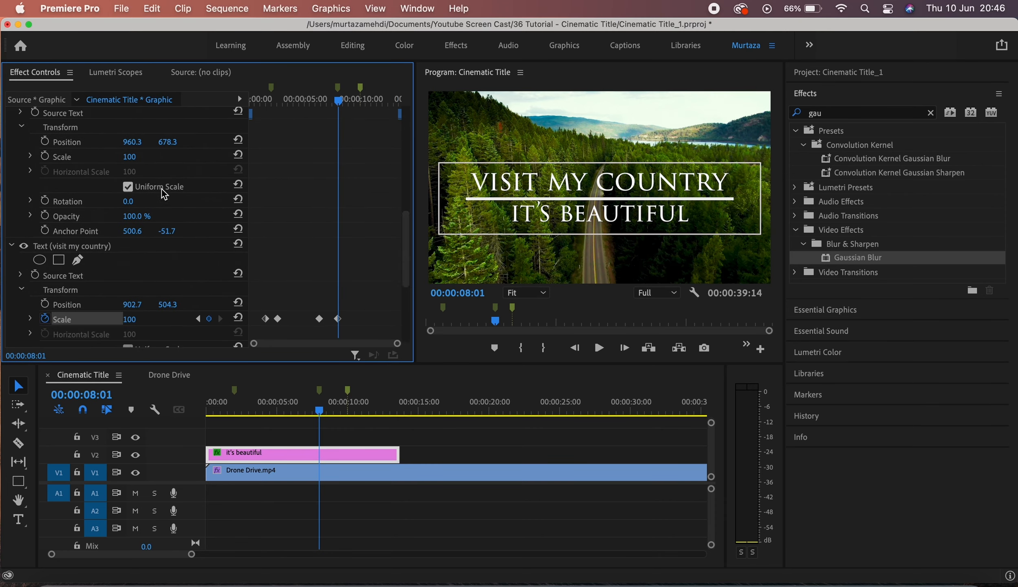
{"action": "left_click", "coordinate": [198, 318]}
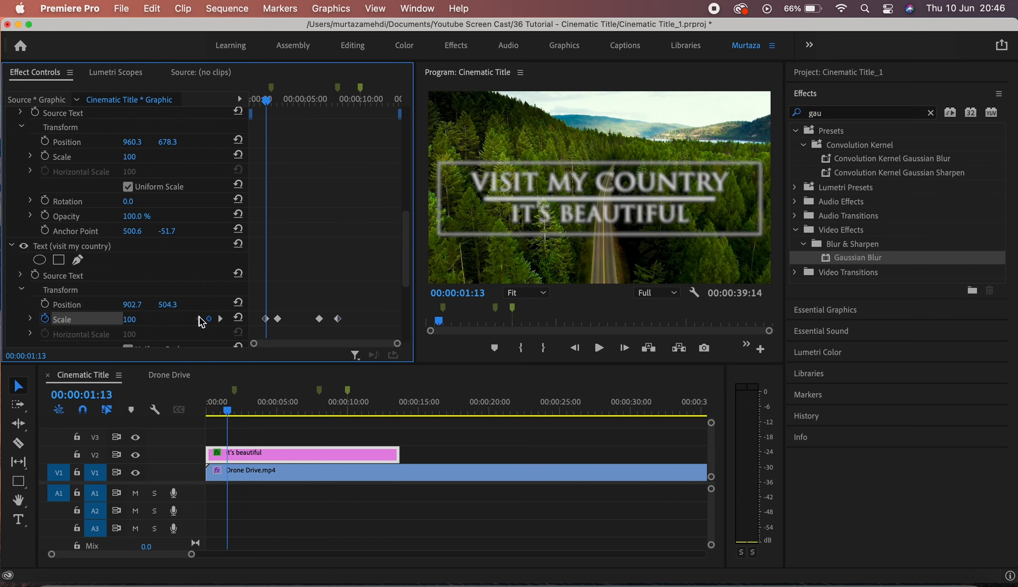
{"action": "left_click", "coordinate": [44, 155]}
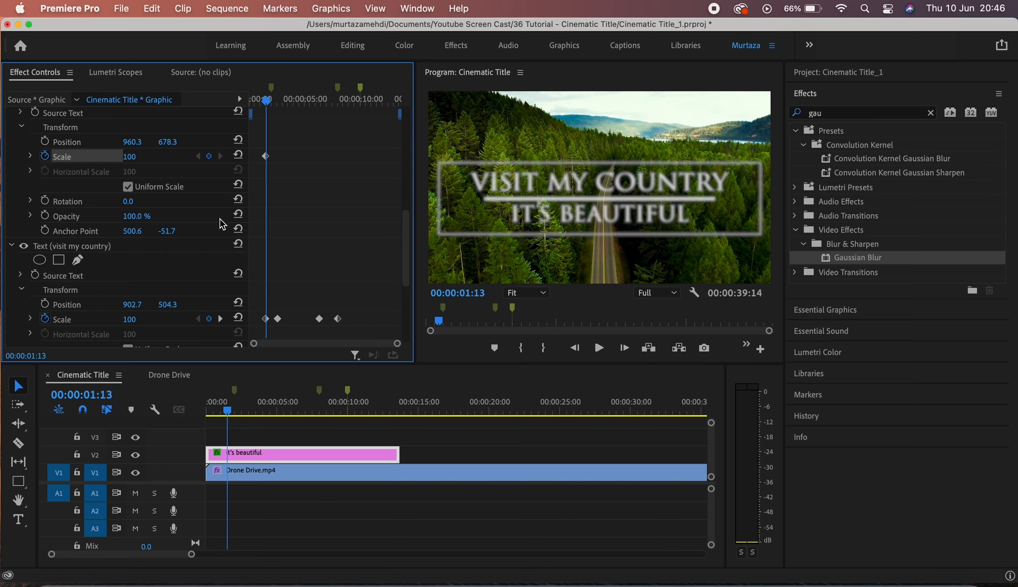
Keyframe the "it's beautiful" text's Scale at 110 at 00:00:02:15, matching the other text's second keyframe.
{"action": "left_click", "coordinate": [221, 318]}
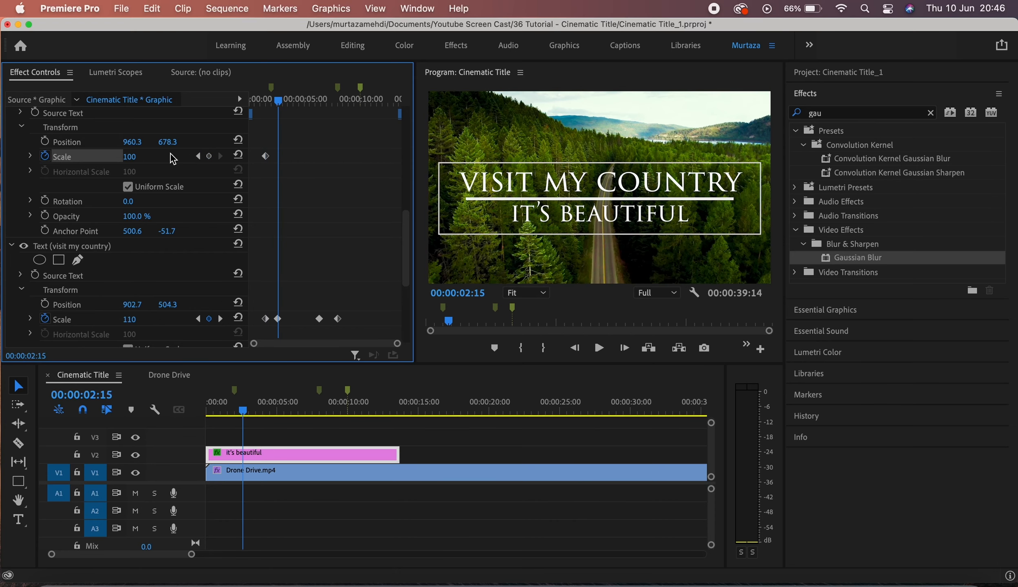
{"action": "left_click", "coordinate": [148, 155]}
{"action": "type", "text": "110"}
{"action": "key", "text": "Return"}
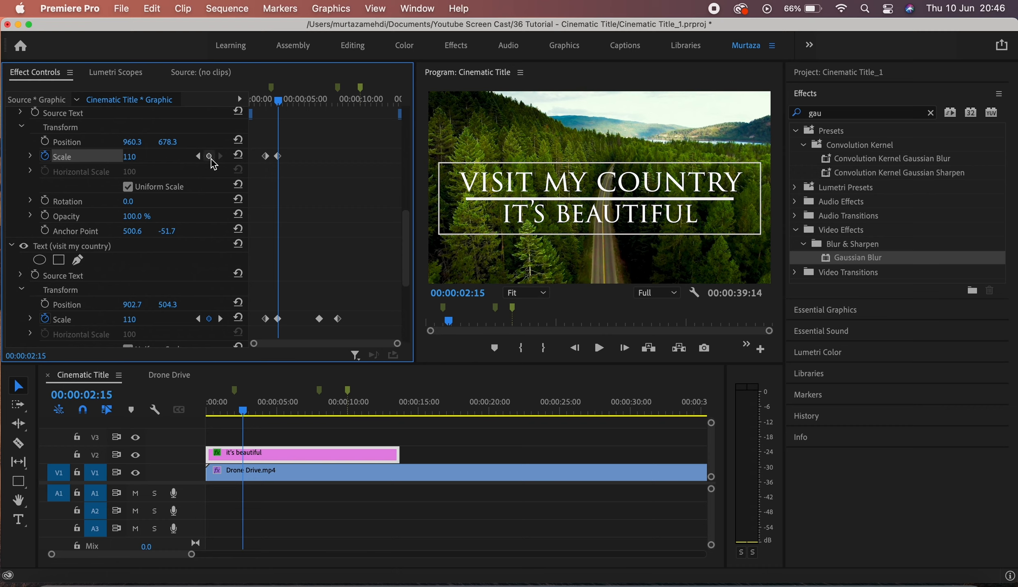
Keyframe the "it's beautiful" text's Scale to hold 110 at 00:00:06:09 and return to 100 at 00:00:08:01.
{"action": "left_click", "coordinate": [220, 318]}
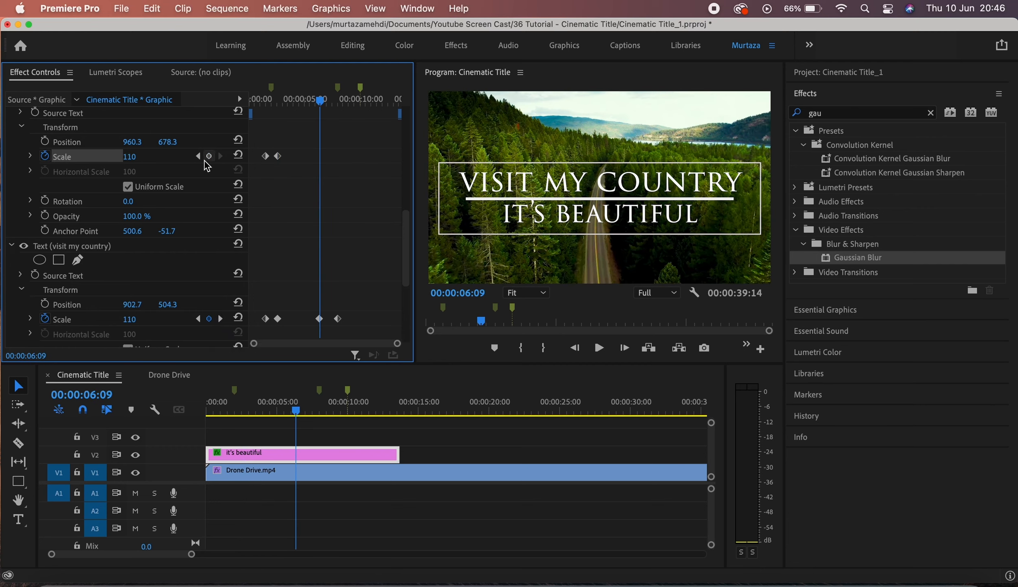
{"action": "left_click", "coordinate": [209, 157]}
{"action": "left_click", "coordinate": [222, 318]}
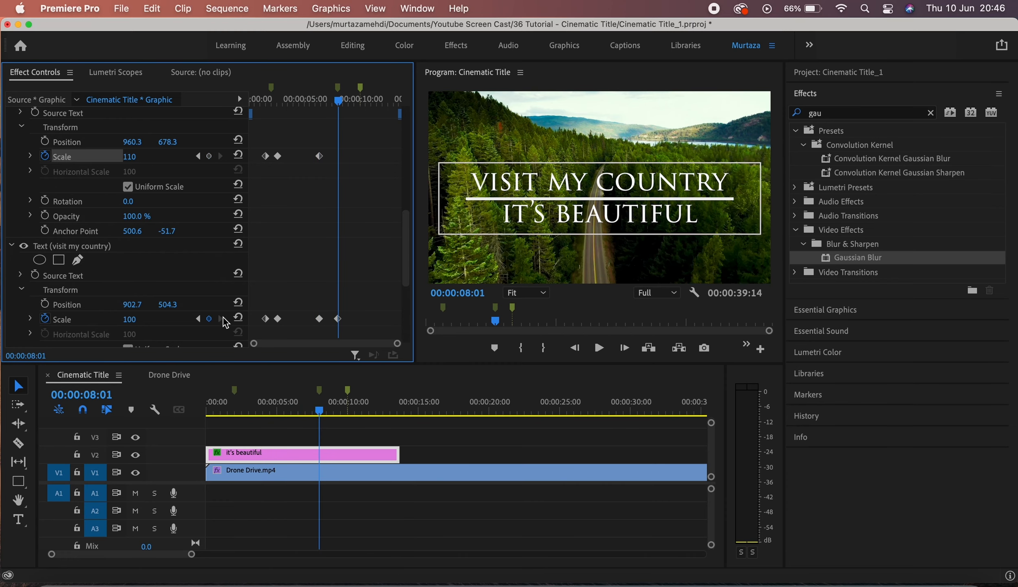
{"action": "left_click", "coordinate": [142, 155]}
{"action": "type", "text": "100"}
{"action": "key", "text": "Return"}
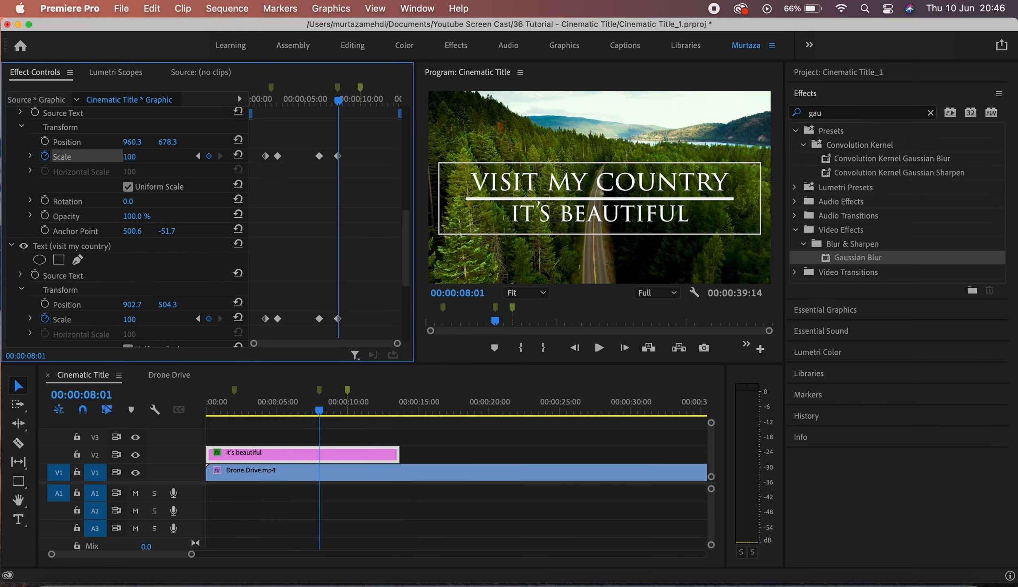
Play the sequence from the start to check the scale animation of both text lines.
{"action": "key", "text": "Home"}
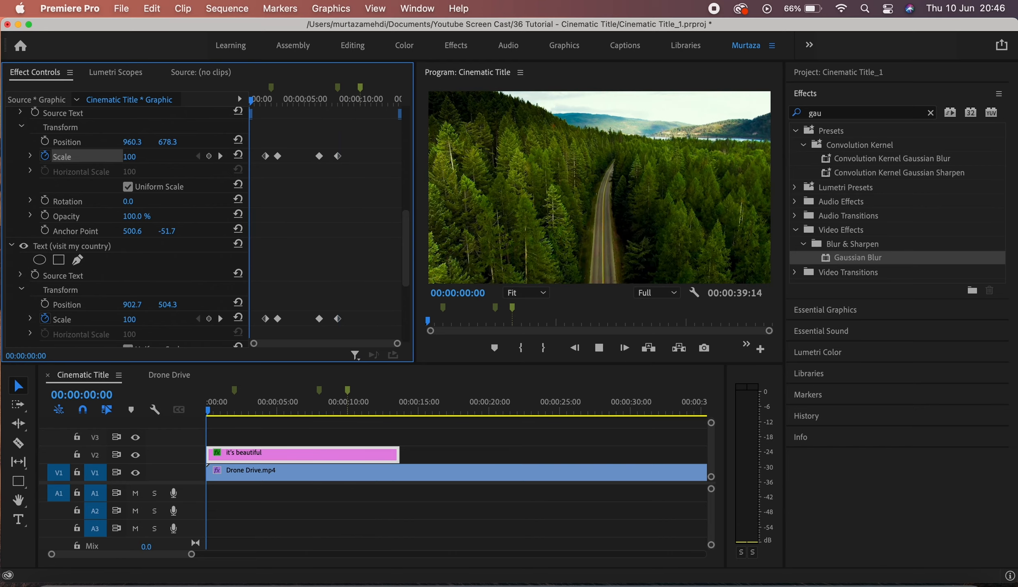
{"action": "key", "text": "space"}
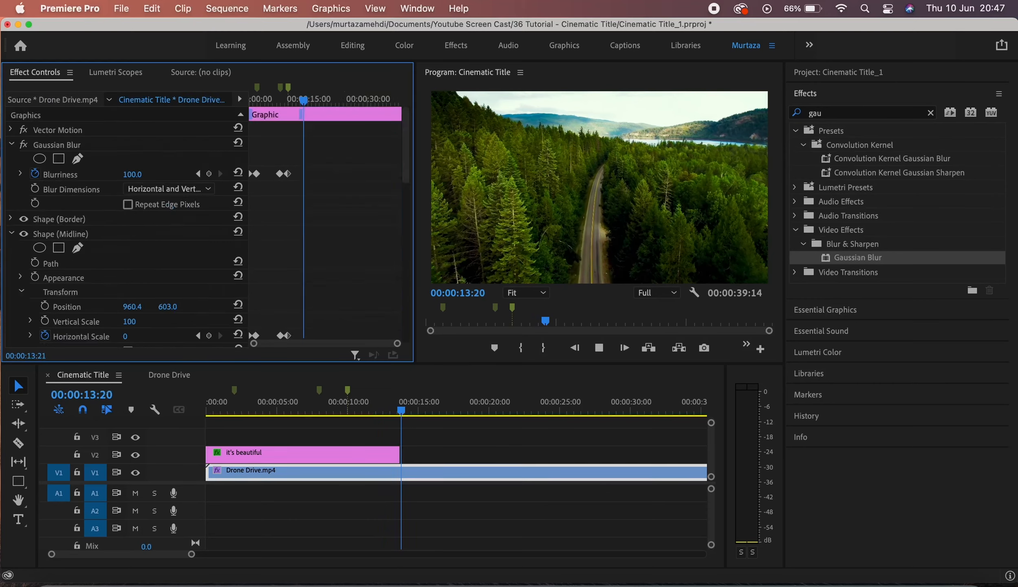
{"action": "key", "text": "space"}
Apply Gaussian Blur to the Drone Drive.mp4 clip and keyframe its Blurriness at 100 at the start.
{"action": "key", "text": "Home"}
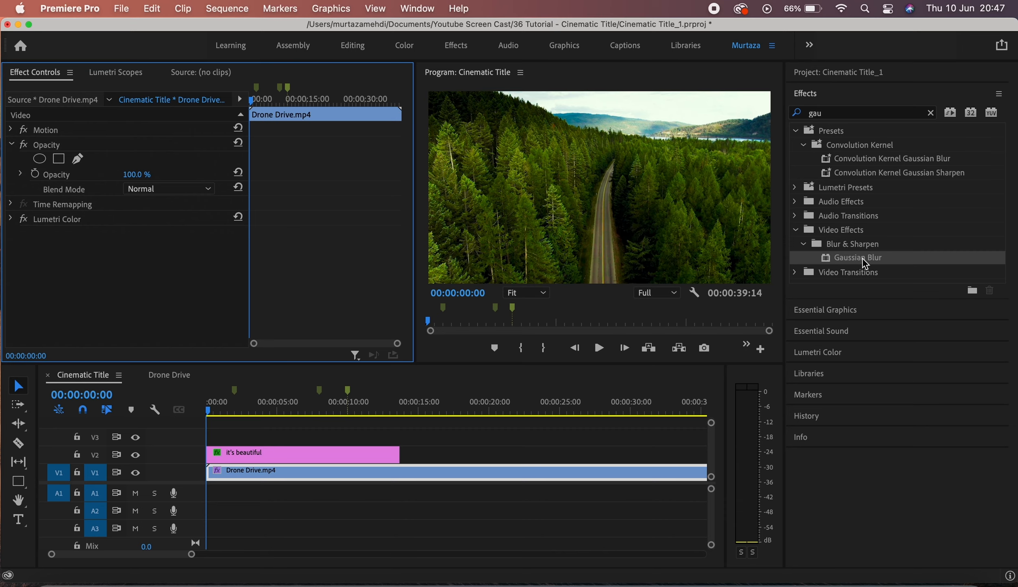
{"action": "left_click_drag", "start_coordinate": [861, 259], "coordinate": [314, 469]}
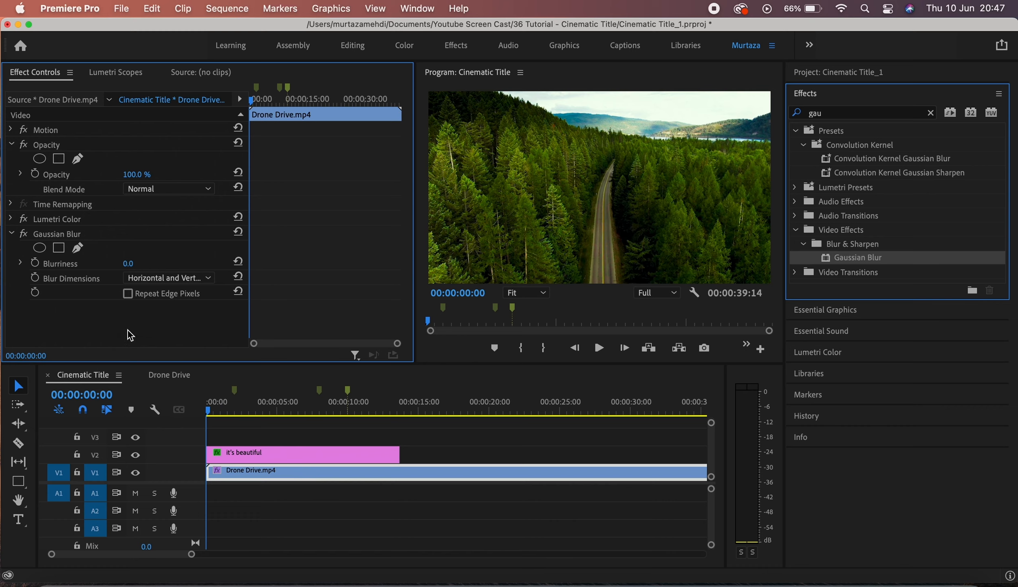
{"action": "left_click", "coordinate": [35, 264]}
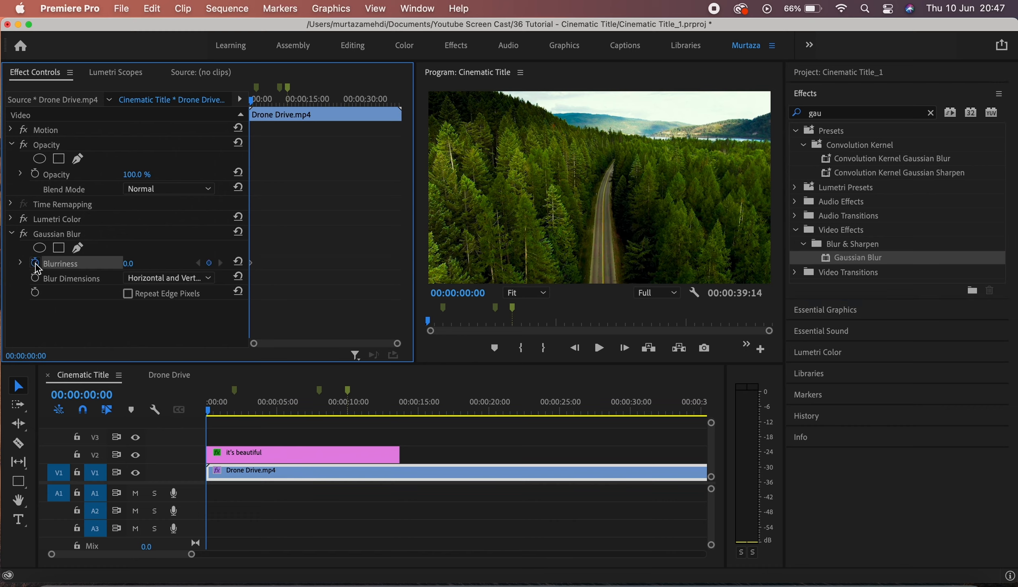
{"action": "left_click", "coordinate": [129, 263]}
{"action": "type", "text": "100"}
{"action": "key", "text": "Return"}
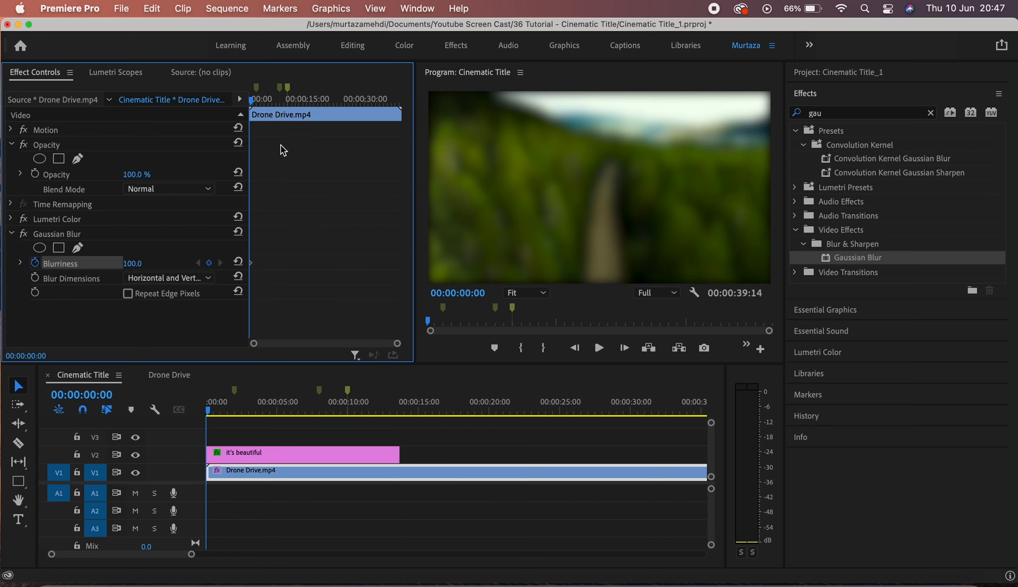
Keyframe the drone clip's Blurriness at 0 at the 00:00:08:00 marker and turn on Repeat Edge Pixels.
{"action": "left_click", "coordinate": [284, 90]}
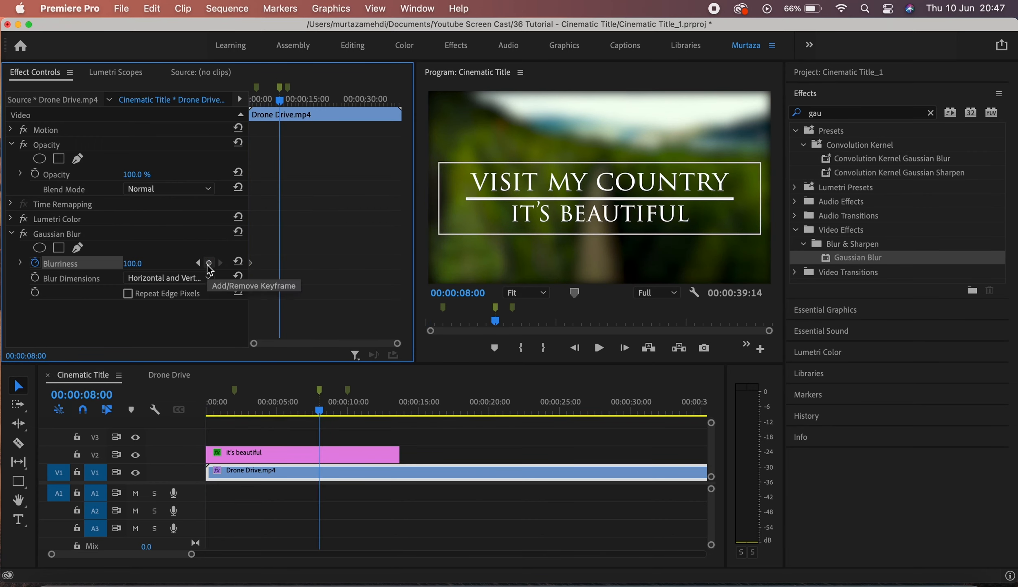
{"action": "left_click", "coordinate": [209, 263]}
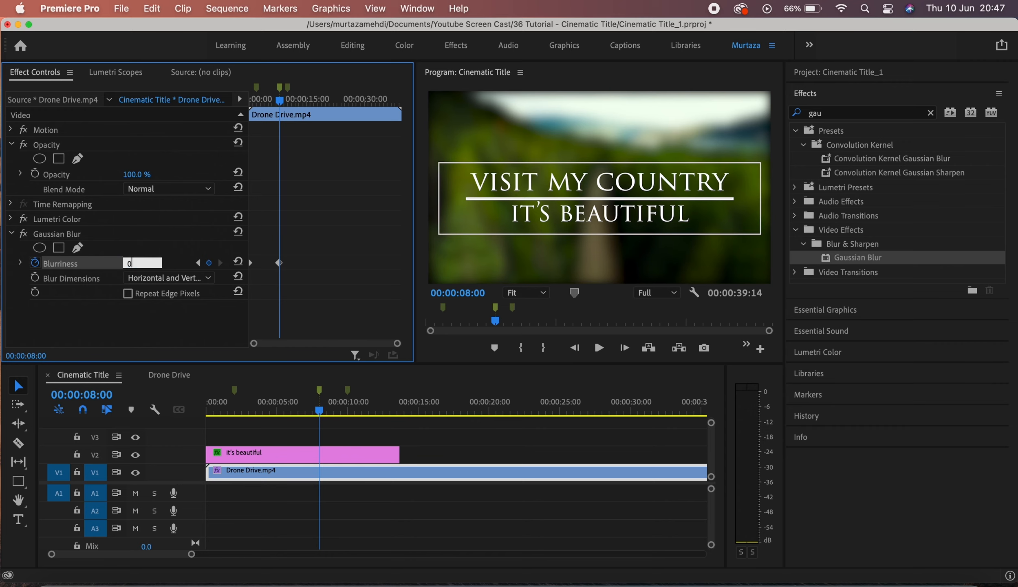
{"action": "type", "text": "0"}
{"action": "key", "text": "Return"}
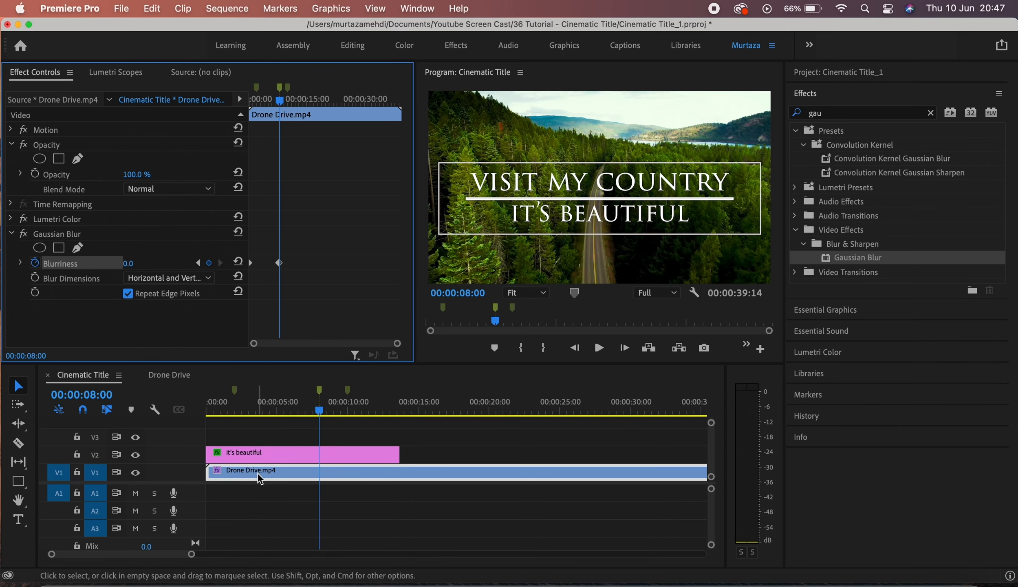
Select the title clip and play the sequence from the start to review the title with the background blur.
{"action": "left_click", "coordinate": [254, 458]}
{"action": "key", "text": "Up"}
{"action": "key", "text": "space"}
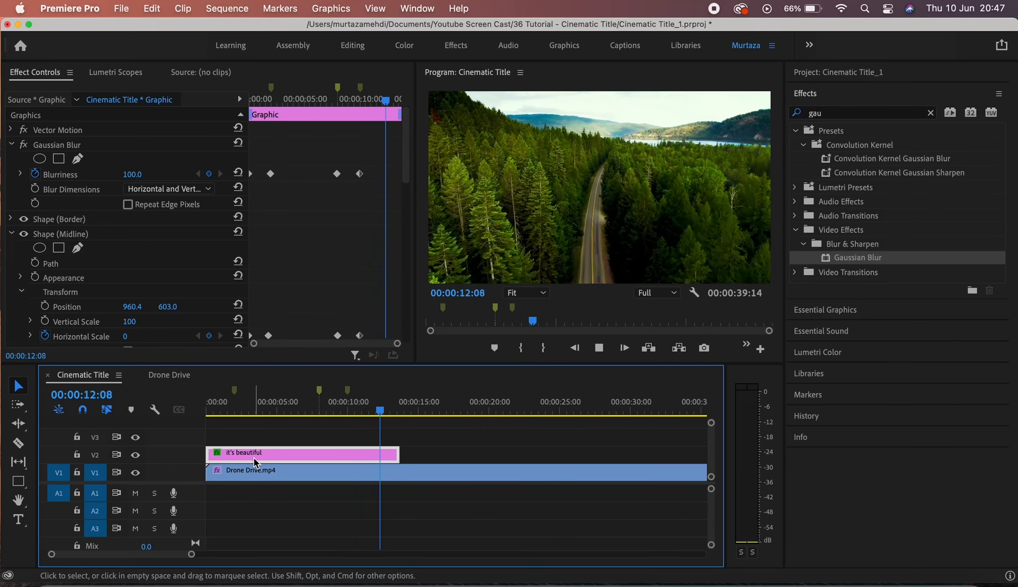
{"action": "key", "text": "space"}
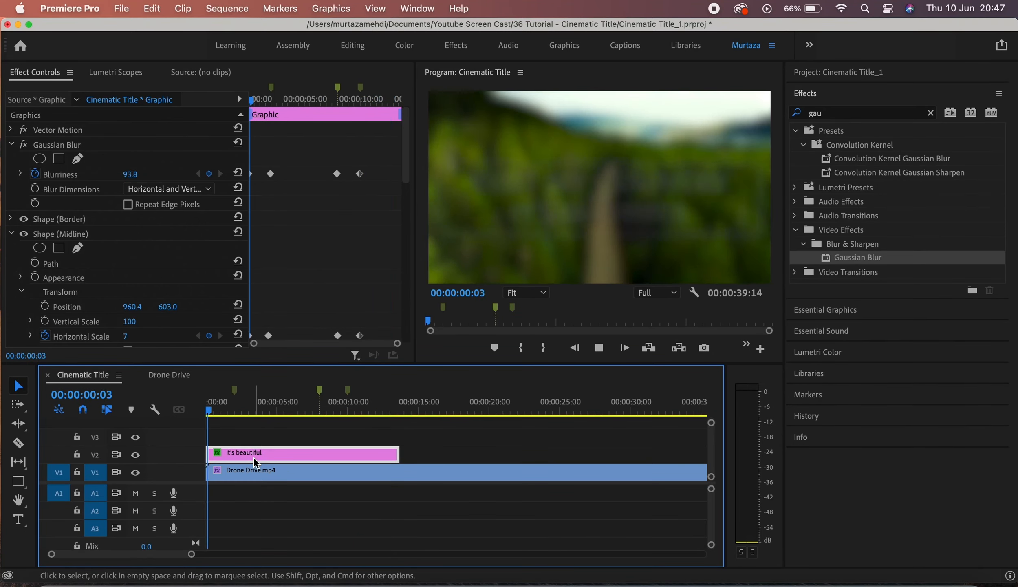